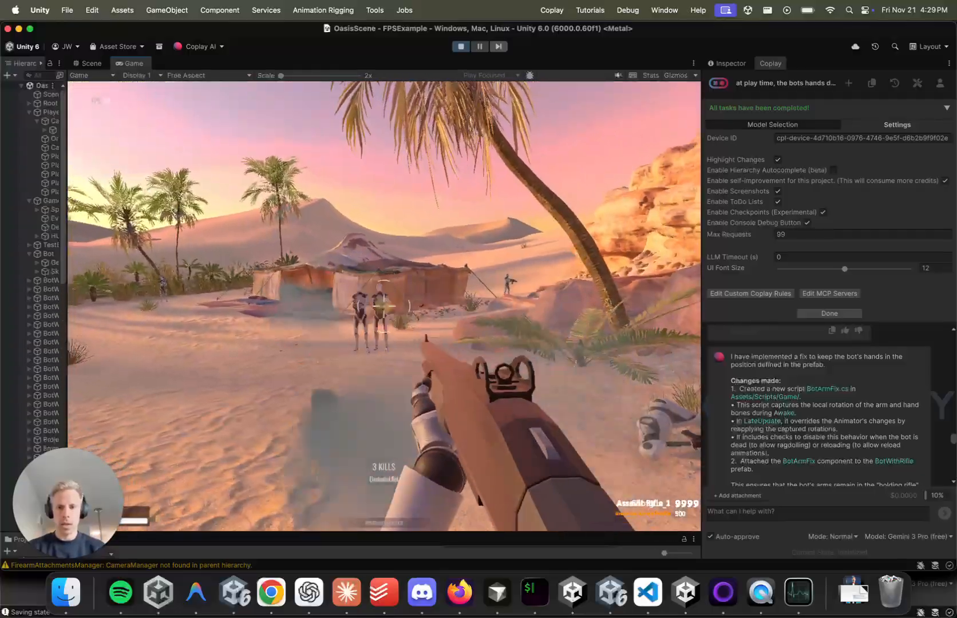
Play-test the desert shooter by moving the player forward and shooting the bots
key(w)
click(383, 307)
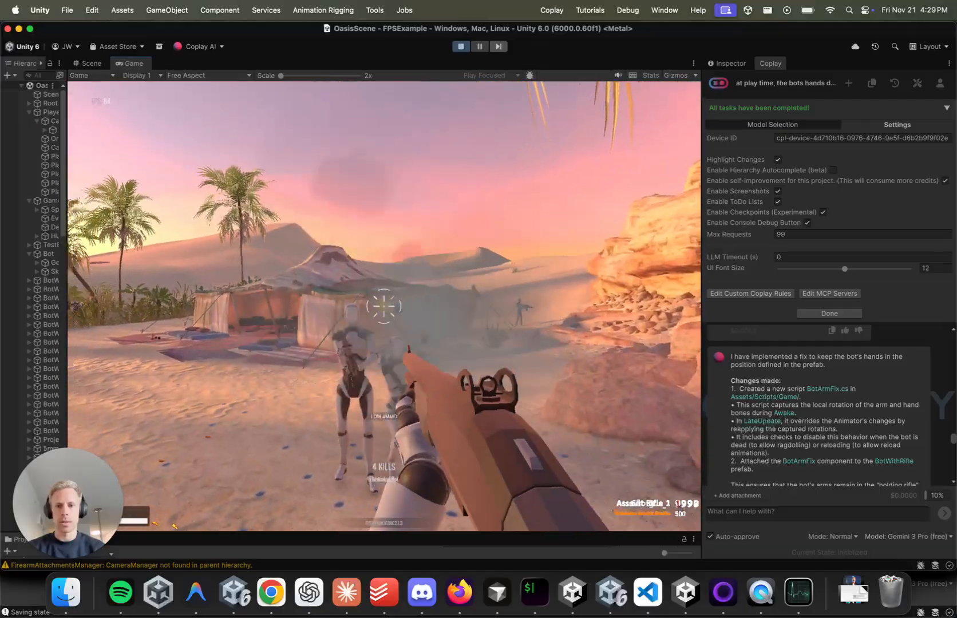
click(383, 307)
click(384, 307)
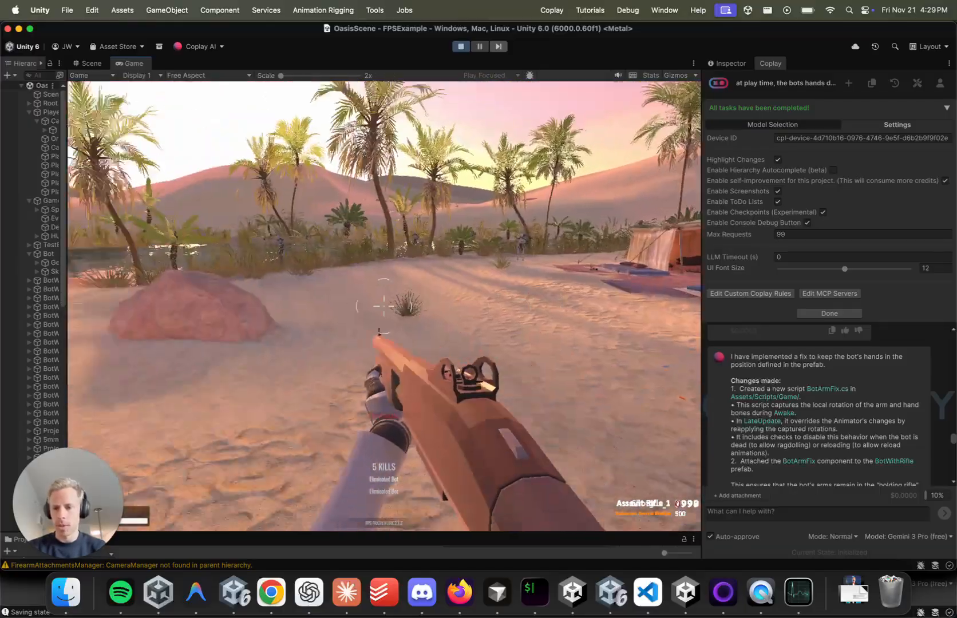
key(w)
key(w)
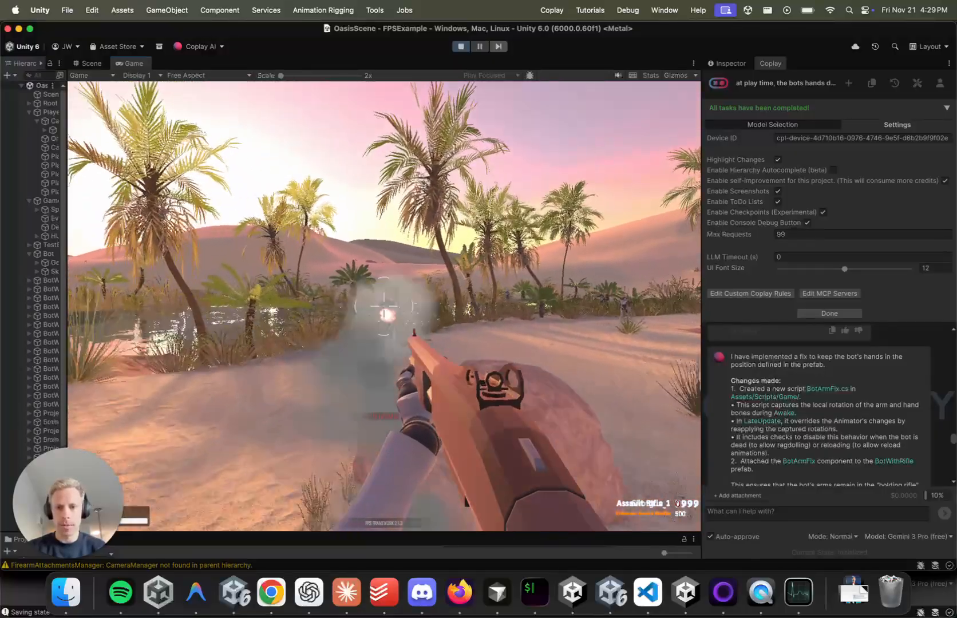
click(383, 306)
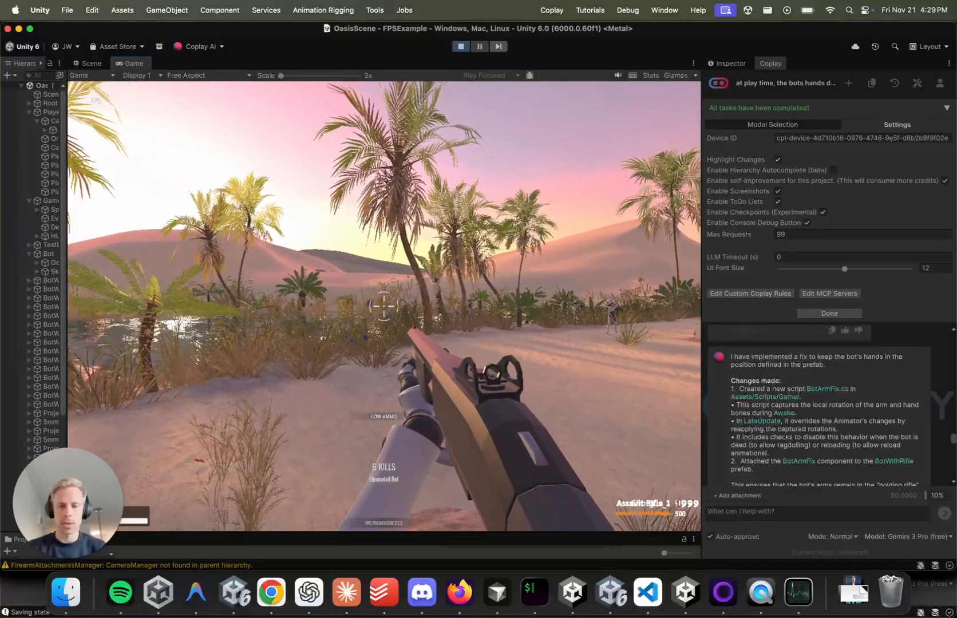
Pause the game, view its settings, and exit play mode
key(Escape)
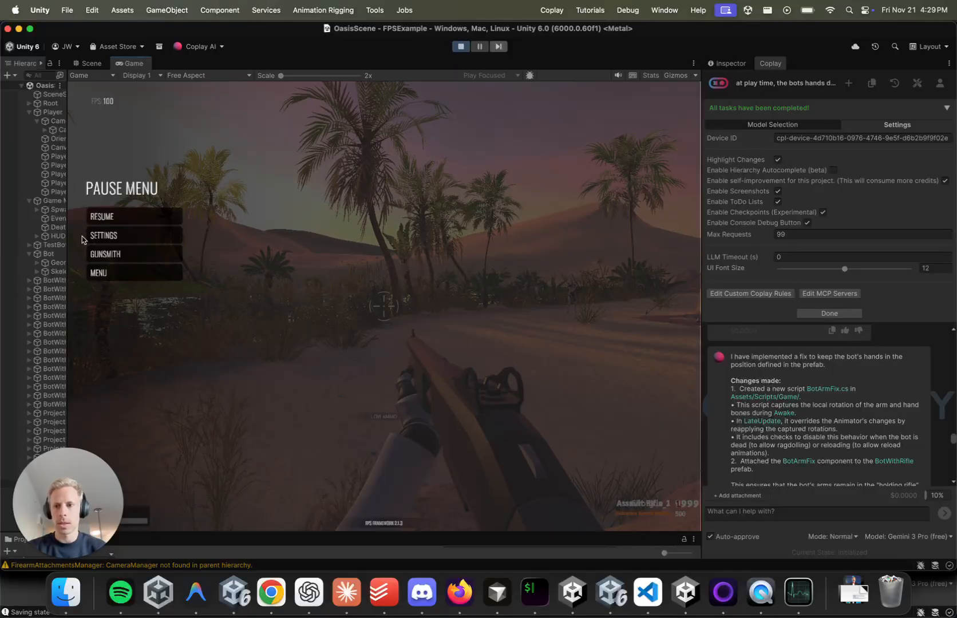
click(161, 238)
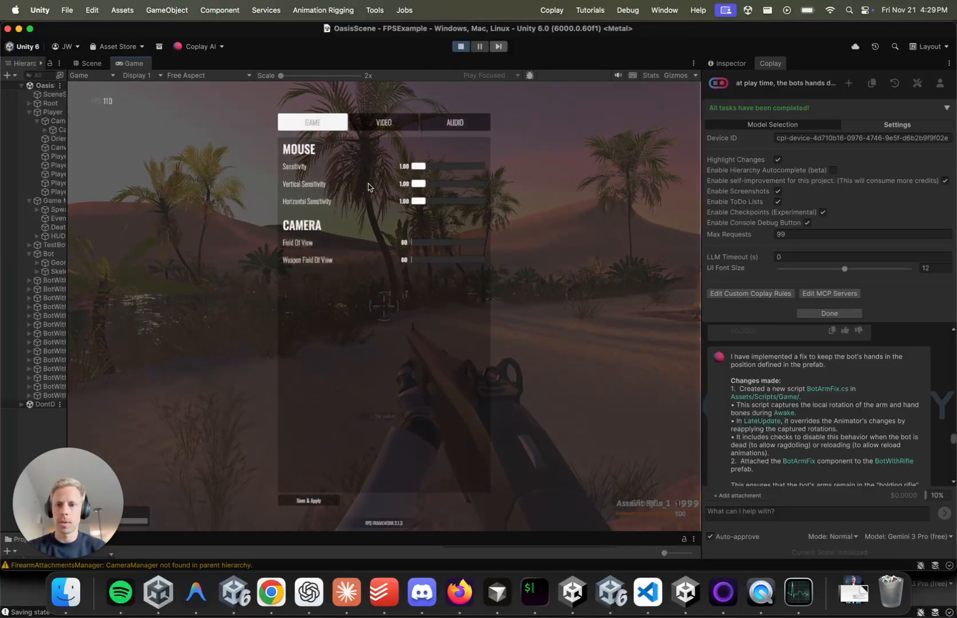
click(461, 47)
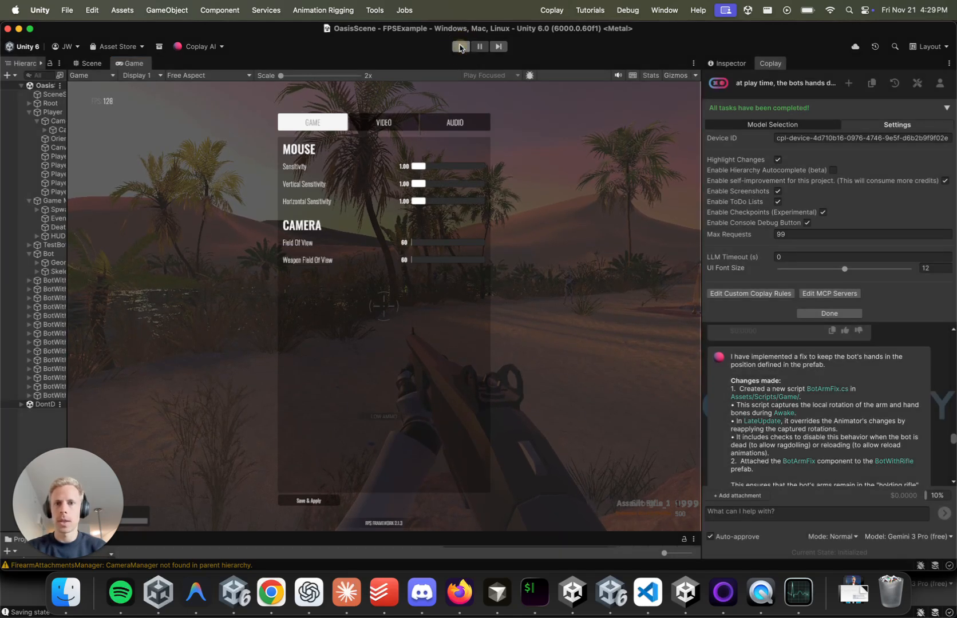
Switch to QuickTime Player and start playing the FPS-Gemini3 recording from the beginning
key(super+Tab)
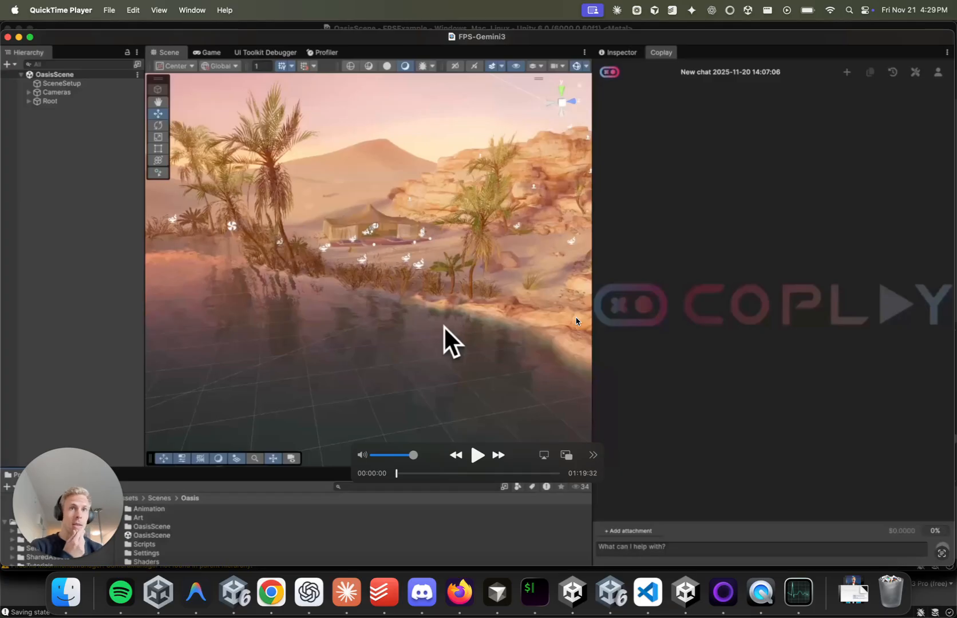
key(space)
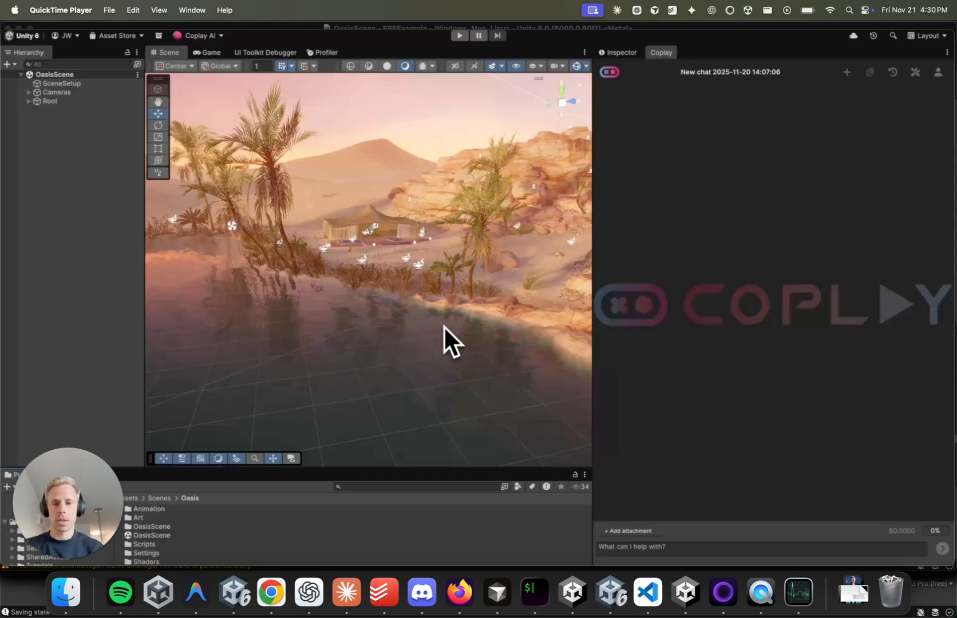
mouse_move(509, 327)
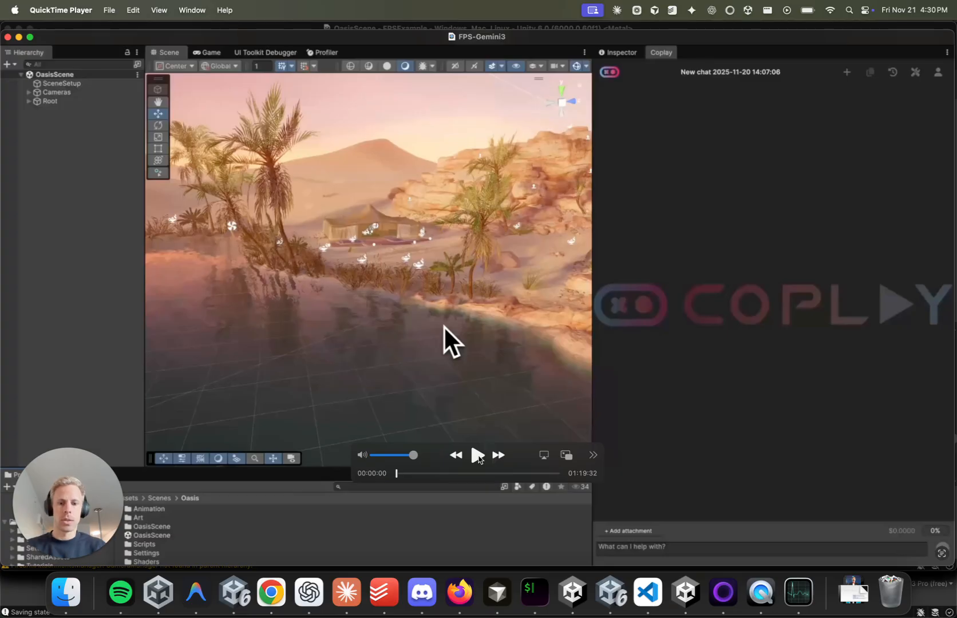
click(478, 458)
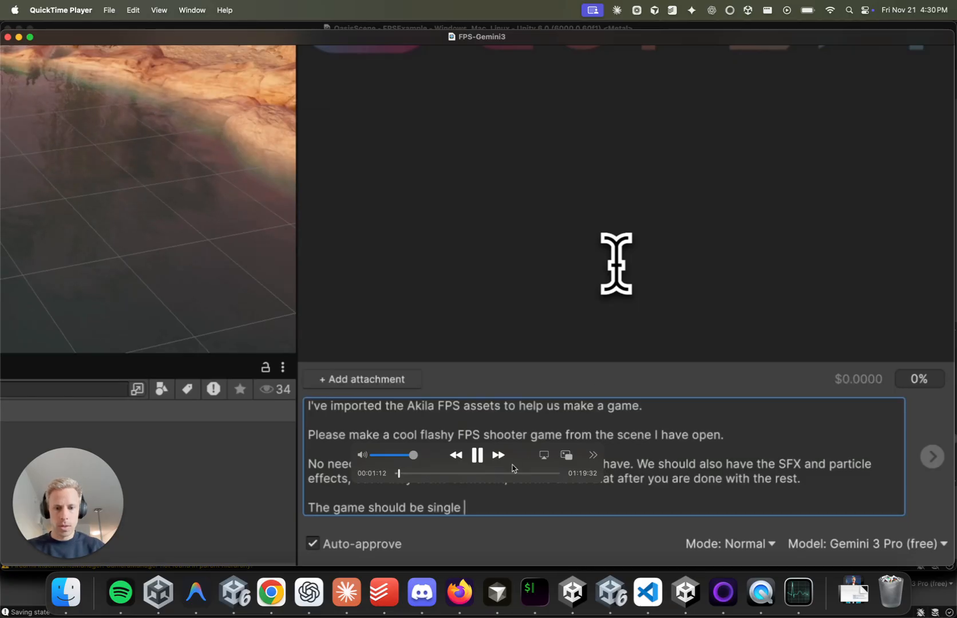
Move the playback controls clear of the game prompt and pause the recording at 00:01:19
drag(581, 456, 390, 548)
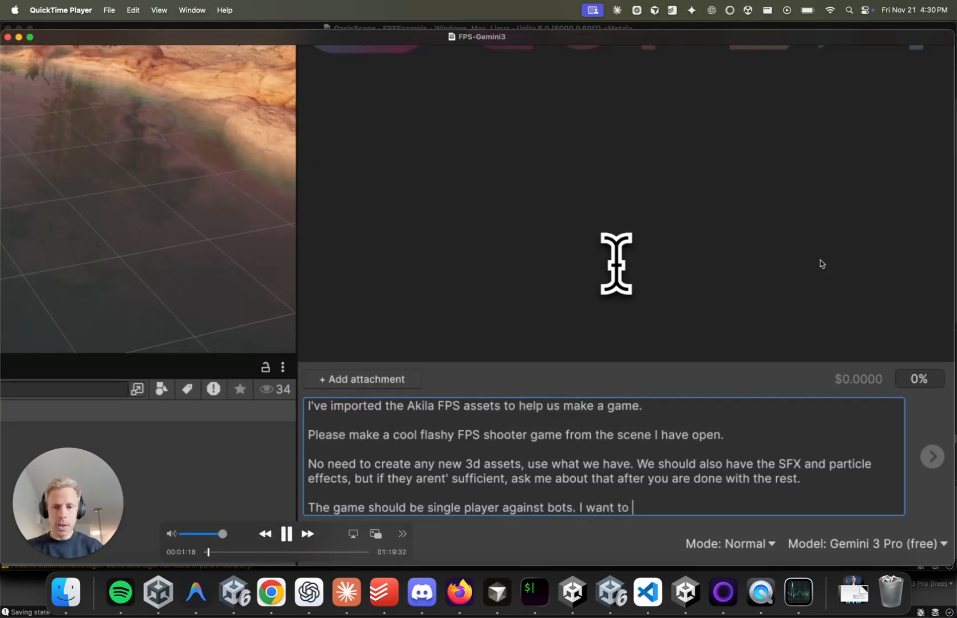
key(space)
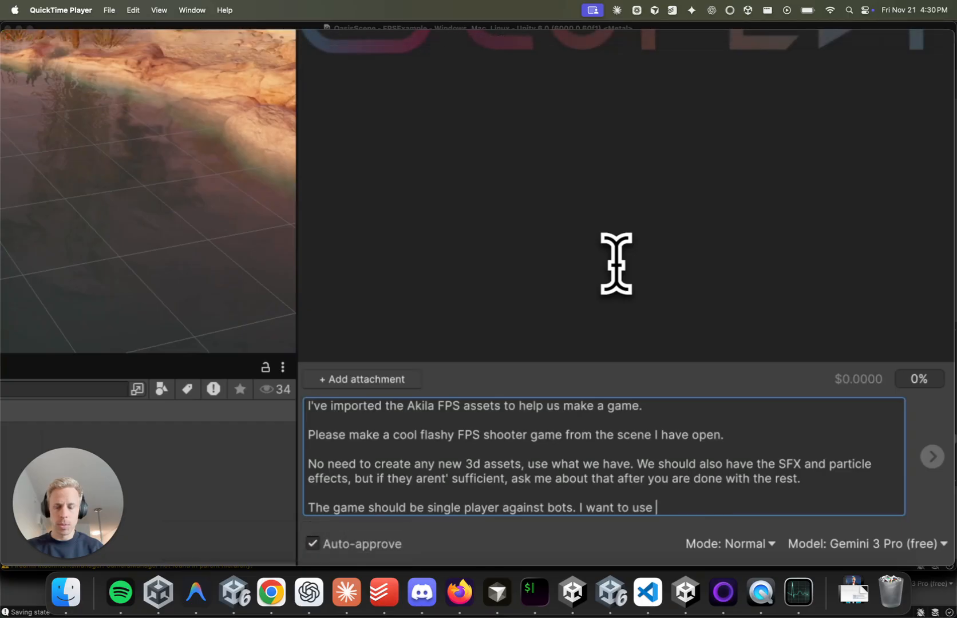
Resume the recording to watch the rest of the prompt being written and submitted, and pause at 00:02:48
mouse_move(678, 394)
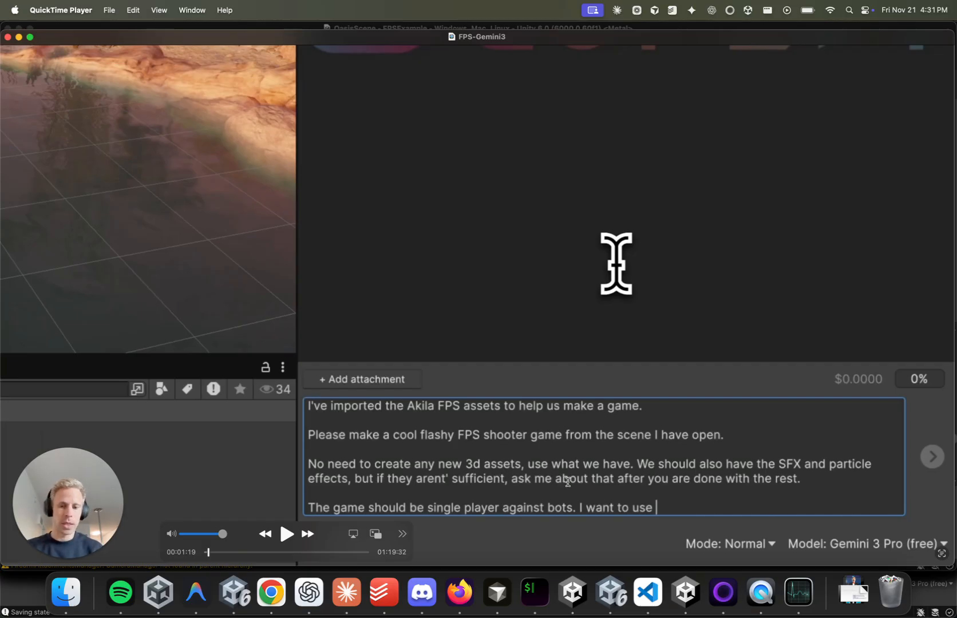
key(space)
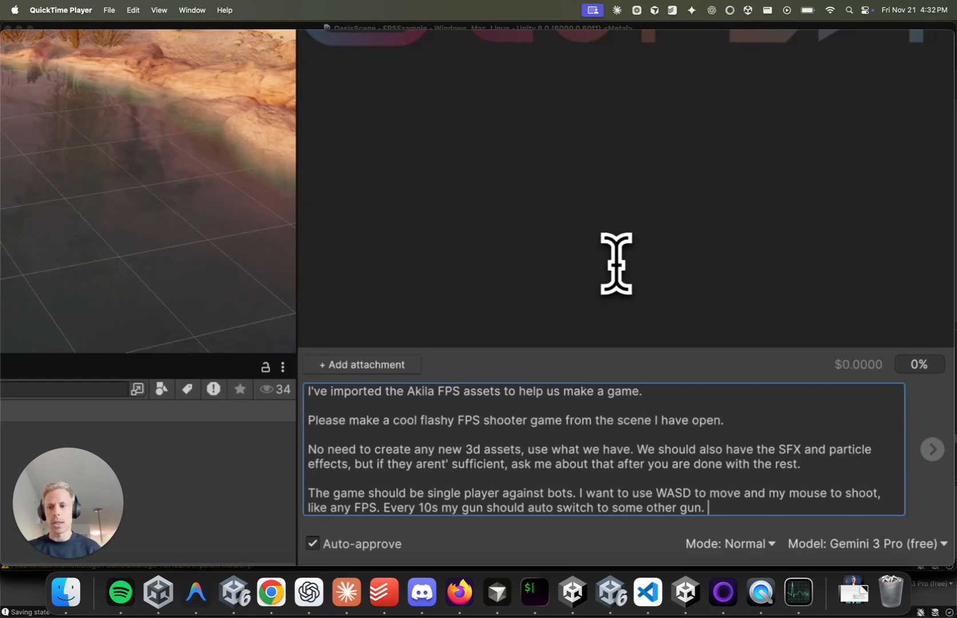
mouse_move(748, 447)
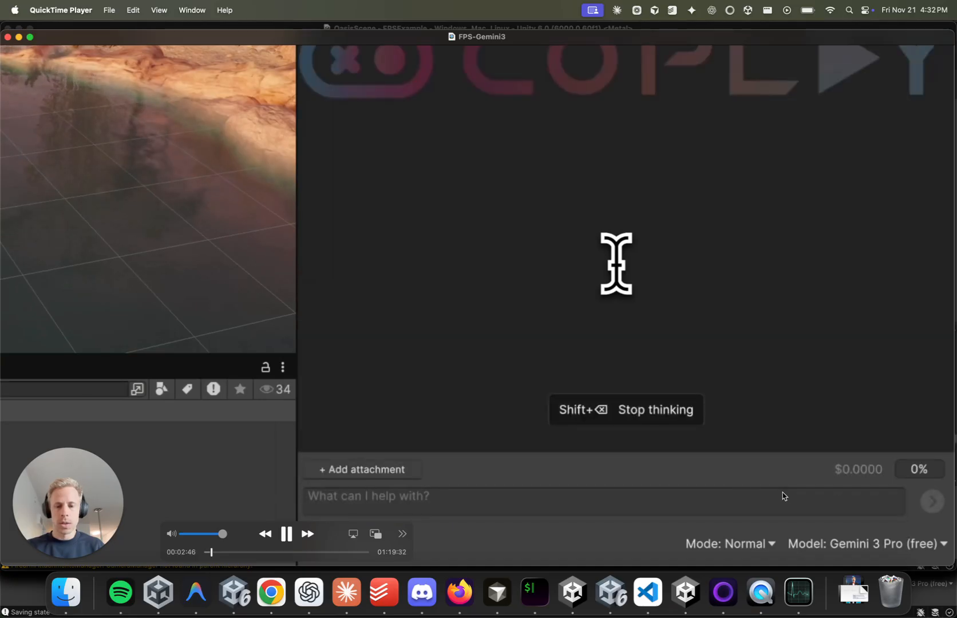
key(space)
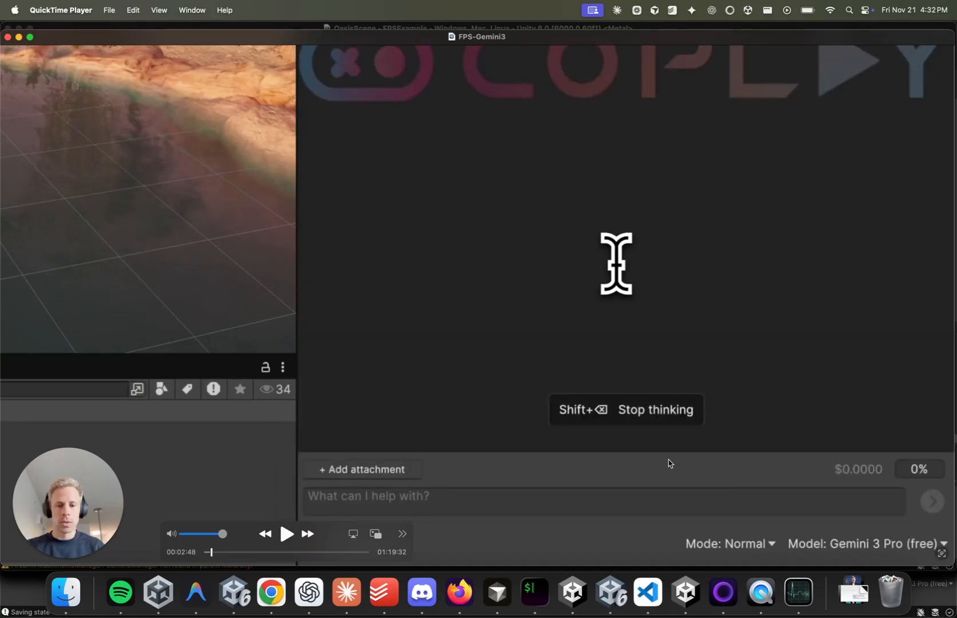
Review the complete game prompt and watch the recording of Coplay building the scene and fixing materials, camera and runtime errors
key(space)
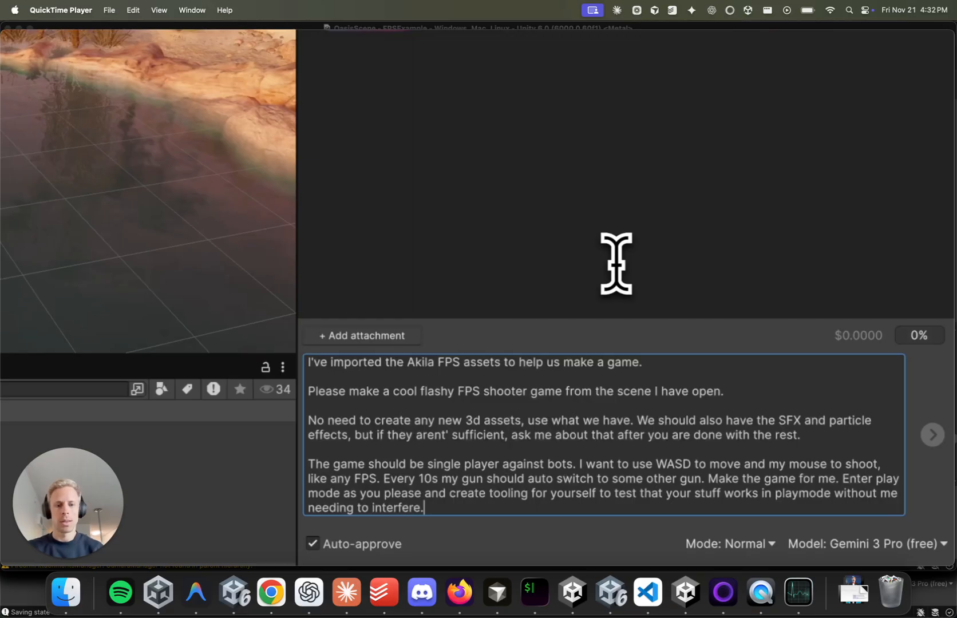
mouse_move(838, 490)
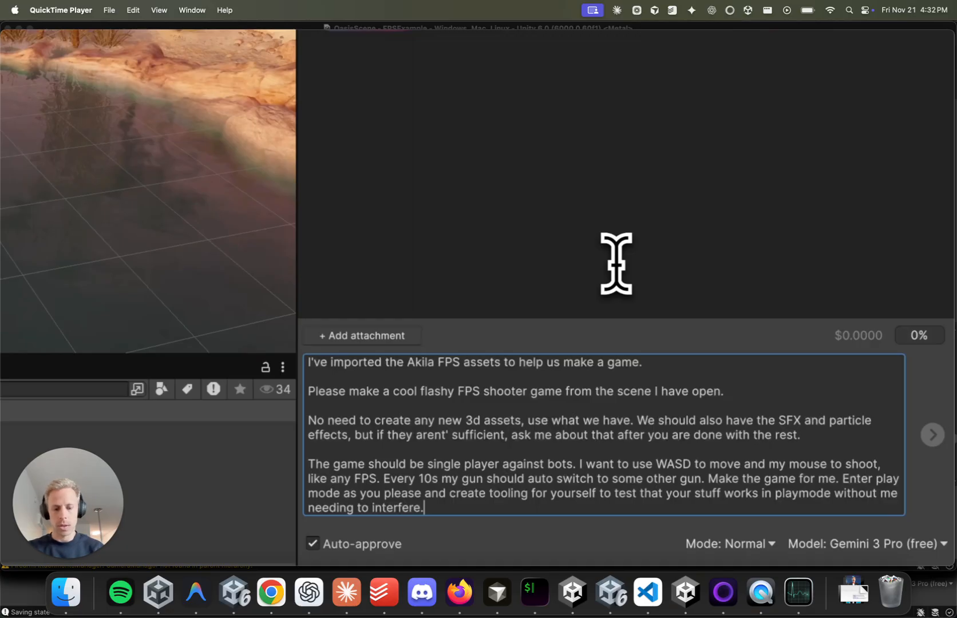
mouse_move(592, 456)
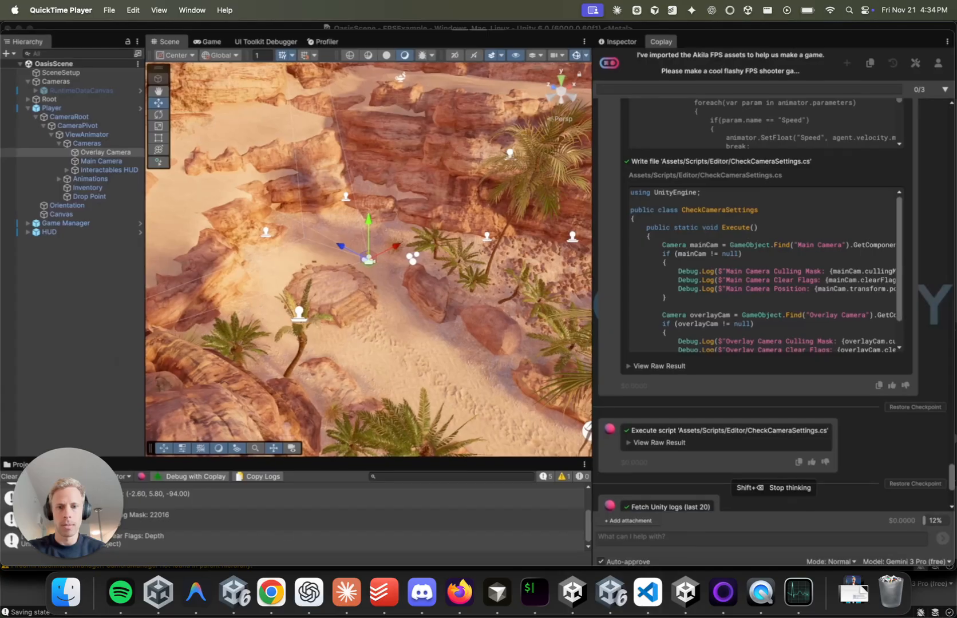
mouse_move(556, 297)
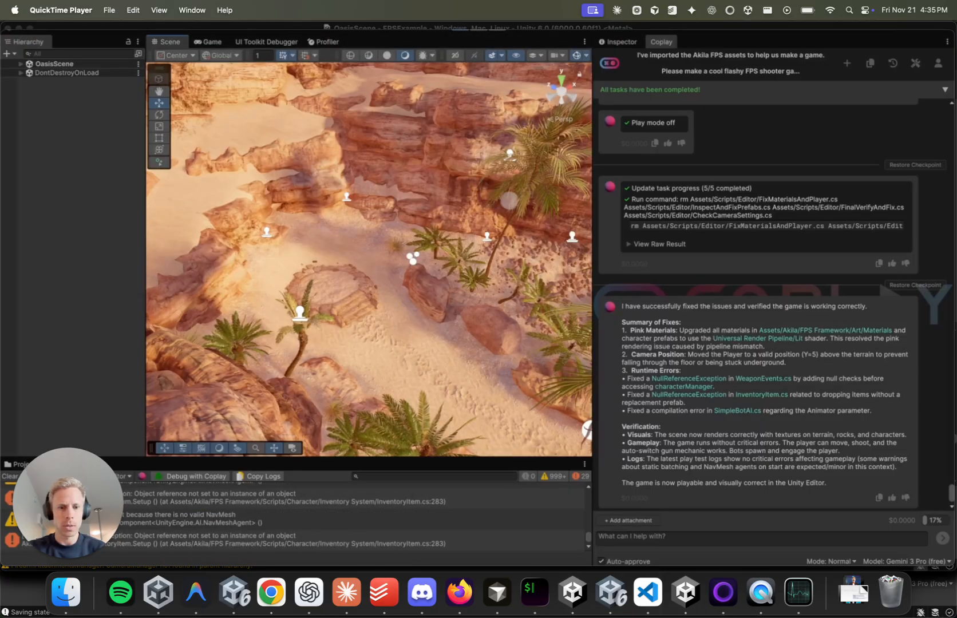
mouse_move(491, 350)
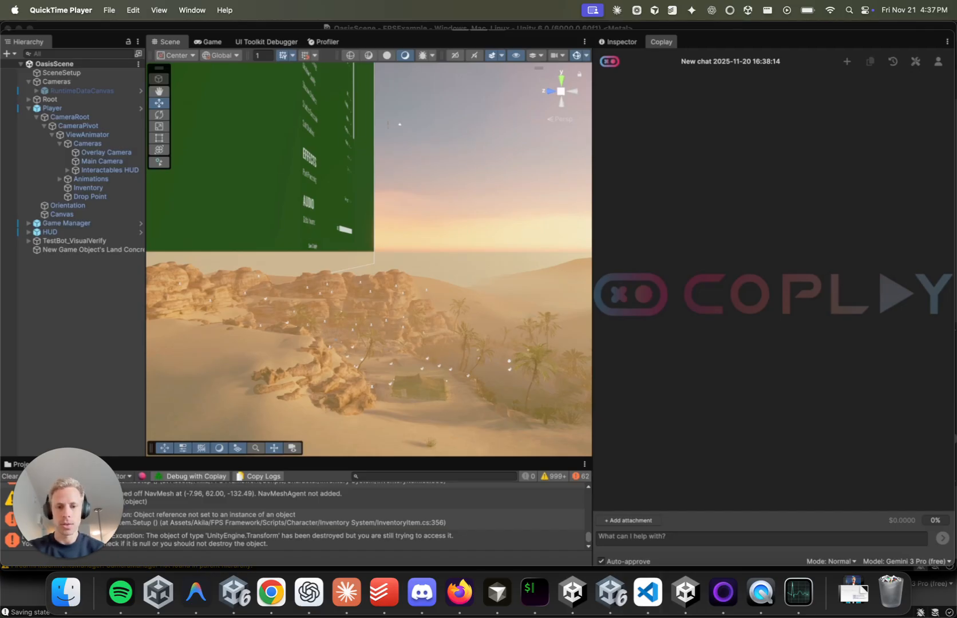
mouse_move(523, 259)
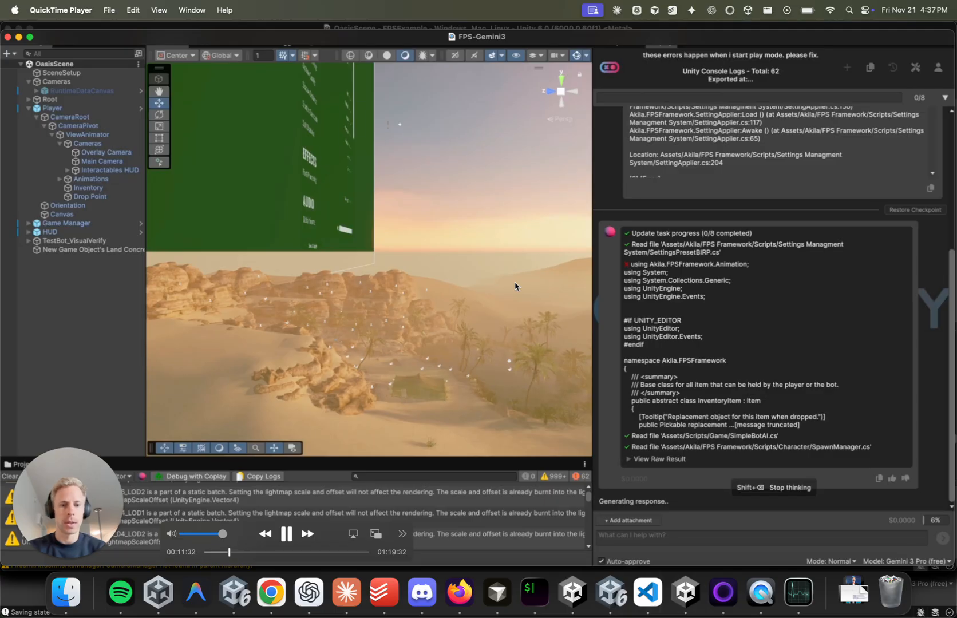
Skip forward through the play-mode error fixes and pause the recording at 00:14:48, at the reply rejecting a scene screenshot
scroll(515, 286, right, 5)
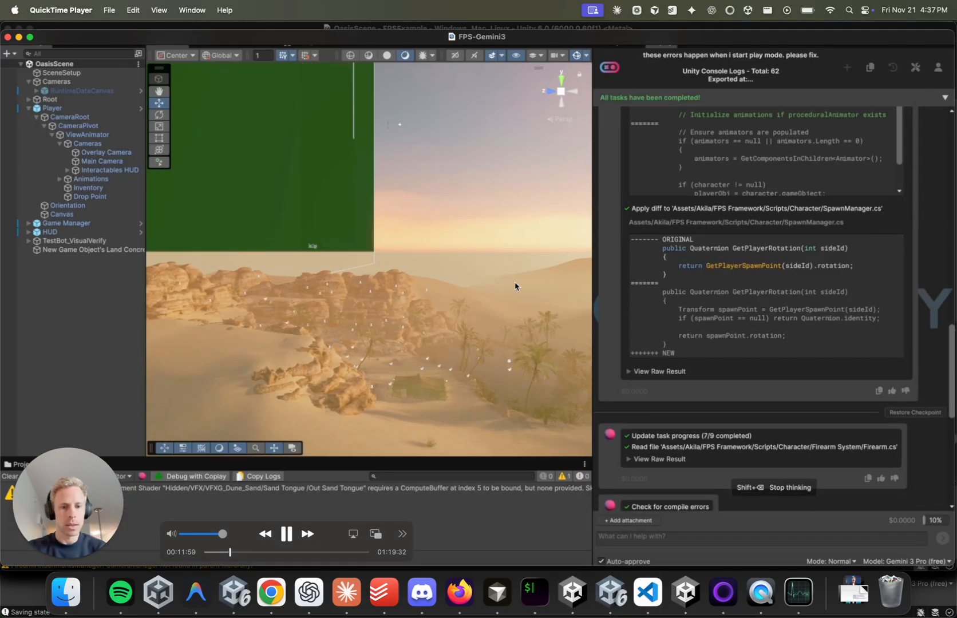
scroll(515, 286, right, 5)
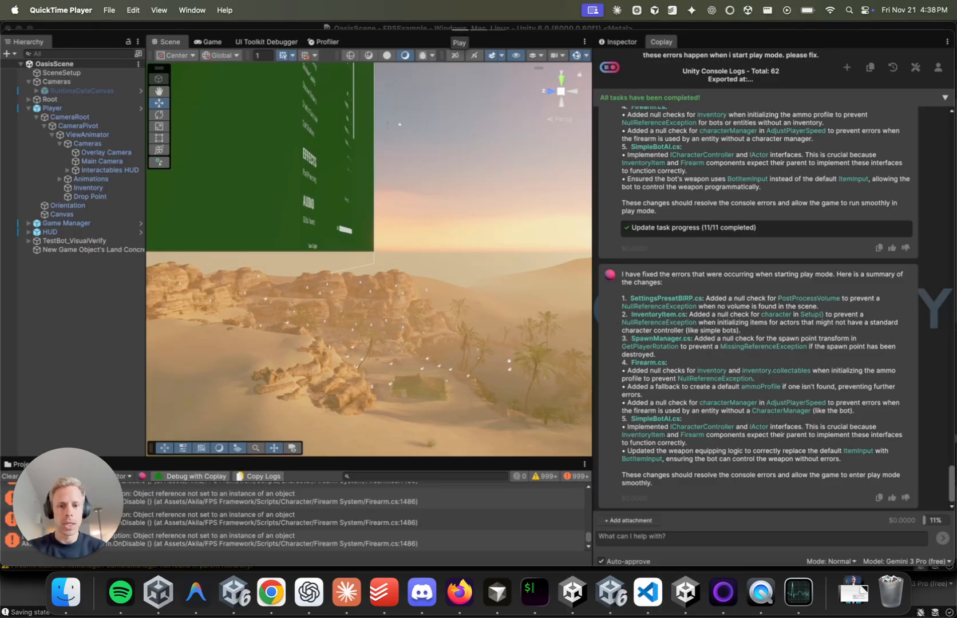
mouse_move(569, 489)
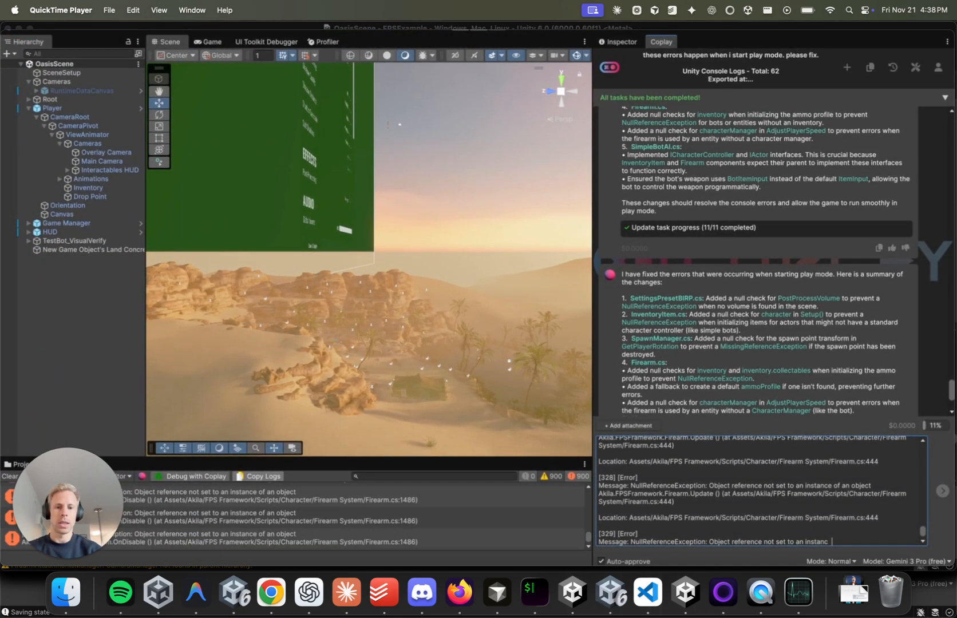
mouse_move(483, 281)
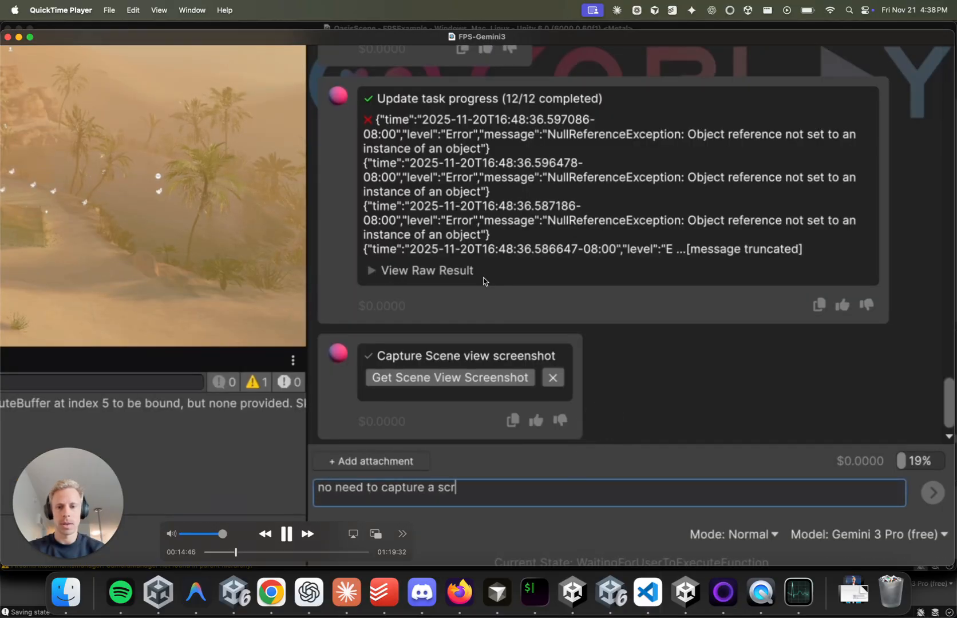
click(285, 533)
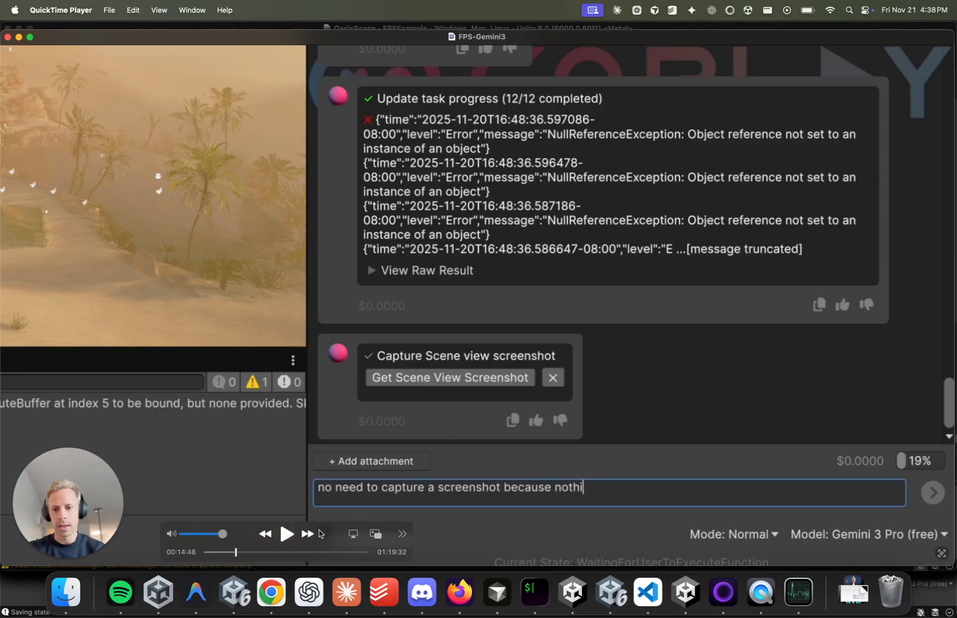
Move the playback controls off the Auto-approve option and continue the recording up to the spawn-point work, pausing at 00:18:20
drag(327, 532, 843, 372)
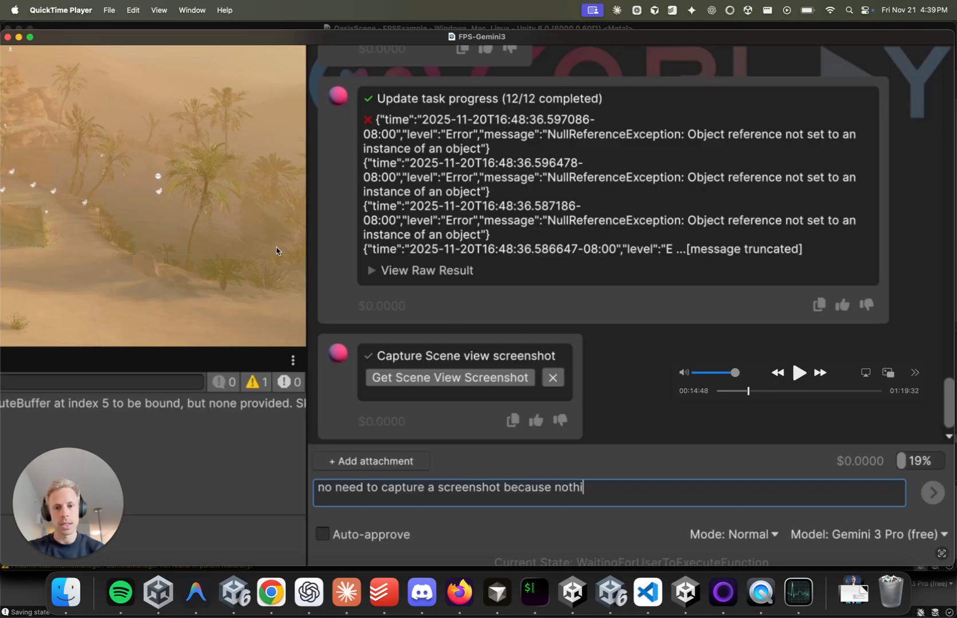
key(space)
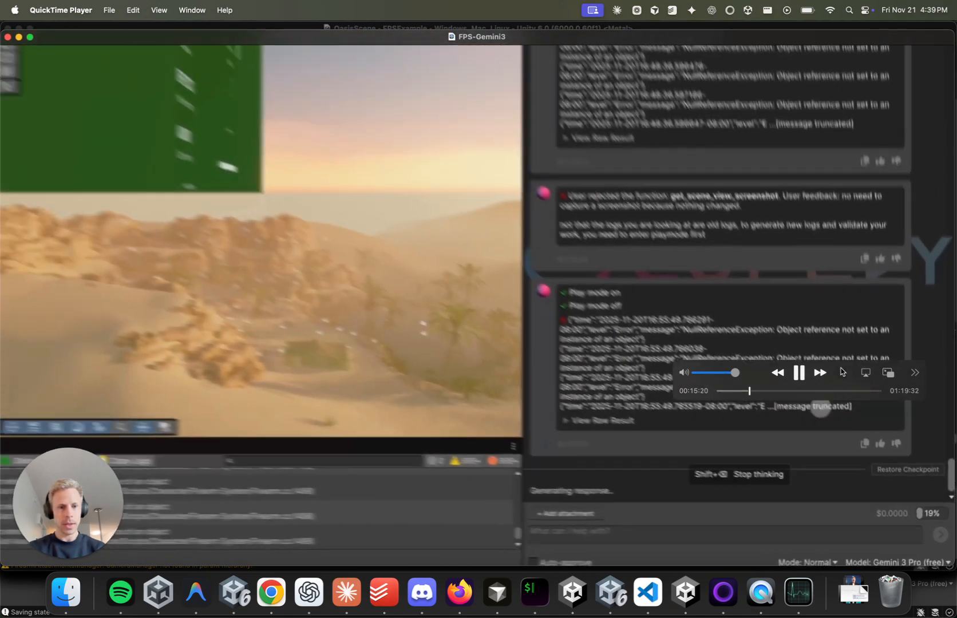
drag(812, 367, 286, 552)
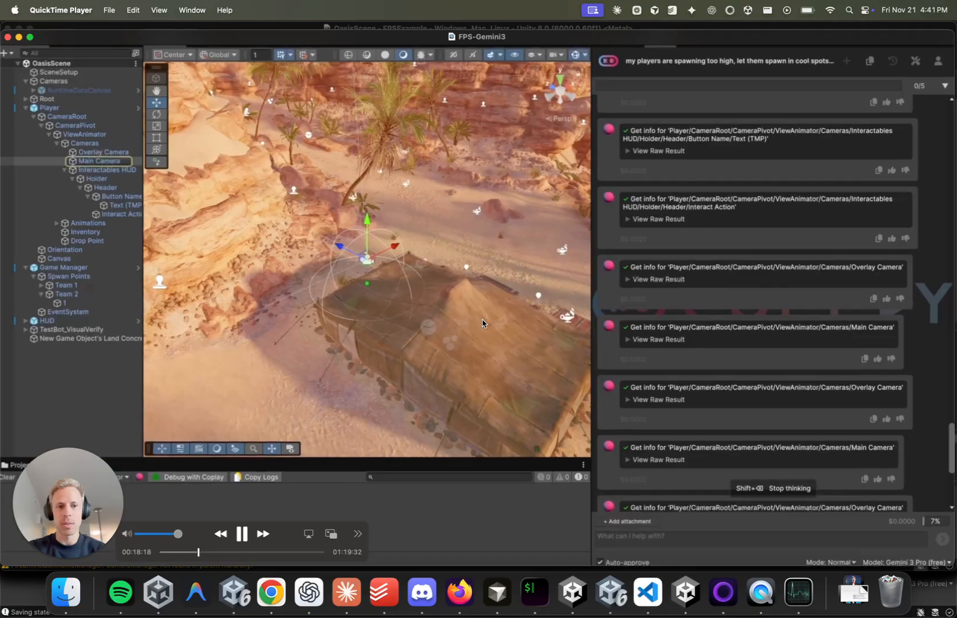
key(space)
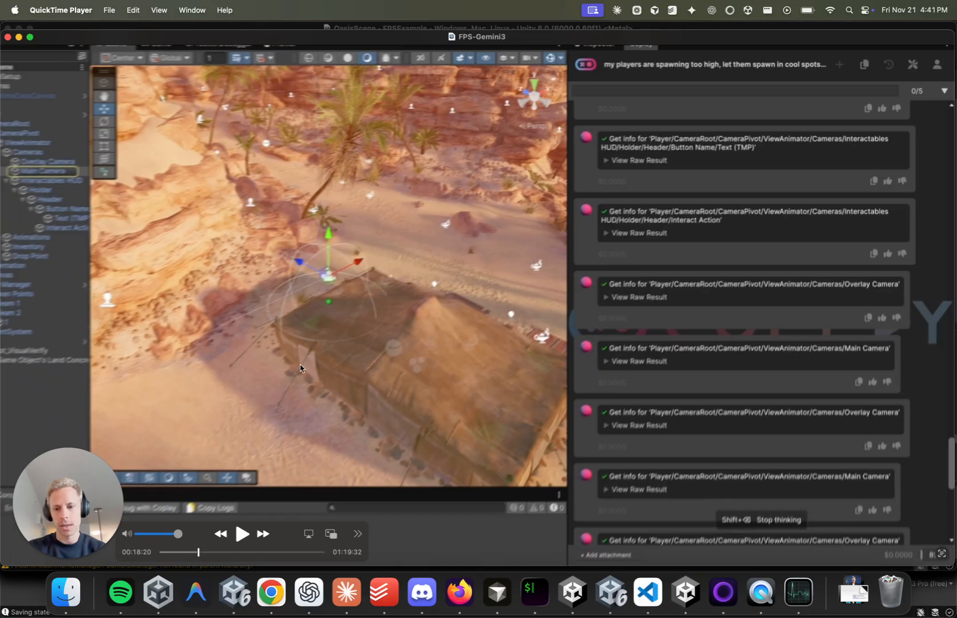
Resume the recording to review the missing-tent prompt and the Claude 4.5 Sonnet fixes for camera stacking and the pink overlay
click(236, 541)
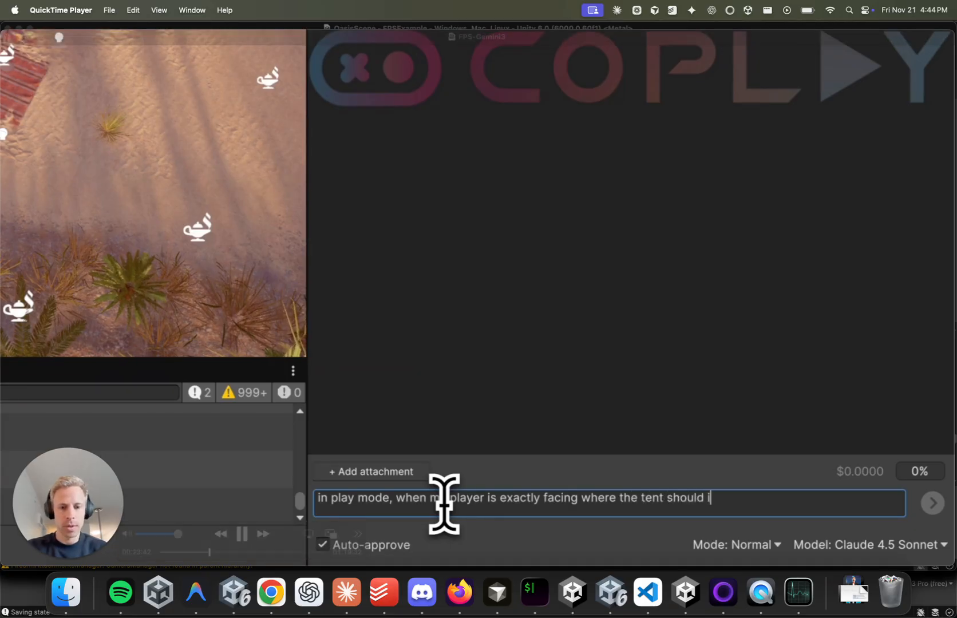
mouse_move(532, 395)
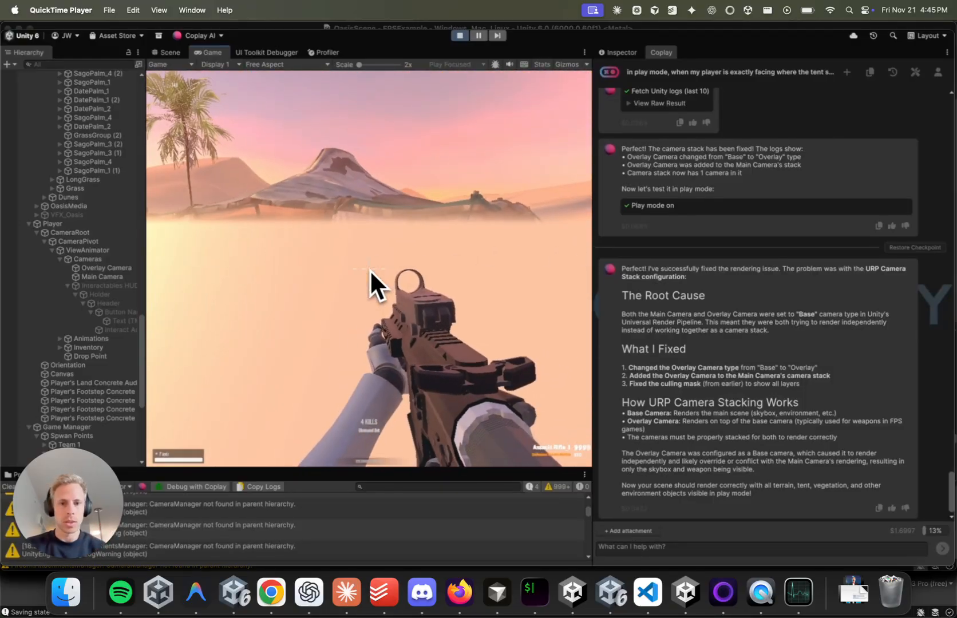
mouse_move(763, 341)
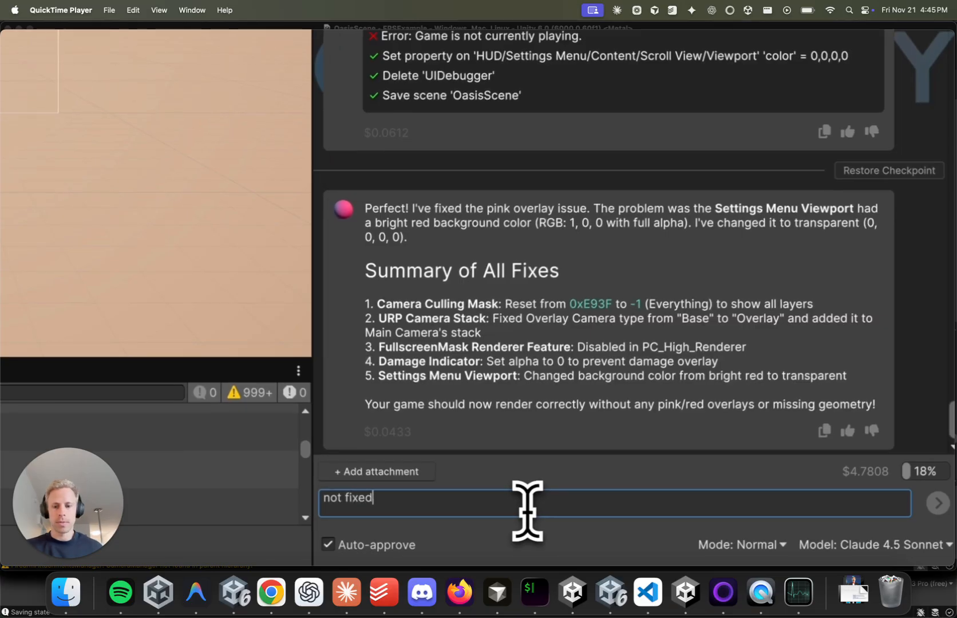
Resume the recording from 00:28:20, rewind to the prompt for randomly spawning bots and pause at 00:41:12
mouse_move(495, 254)
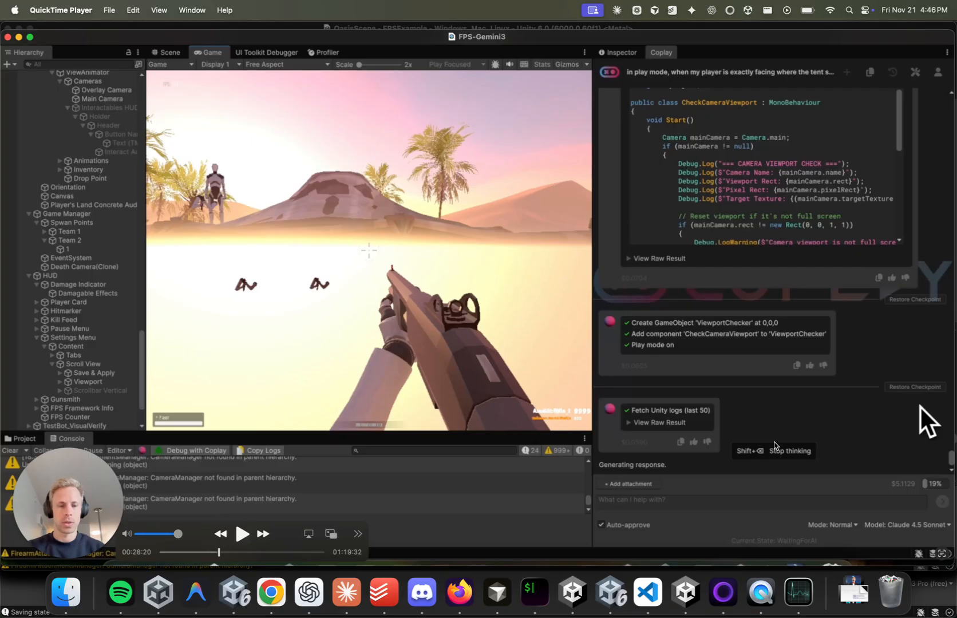
click(242, 534)
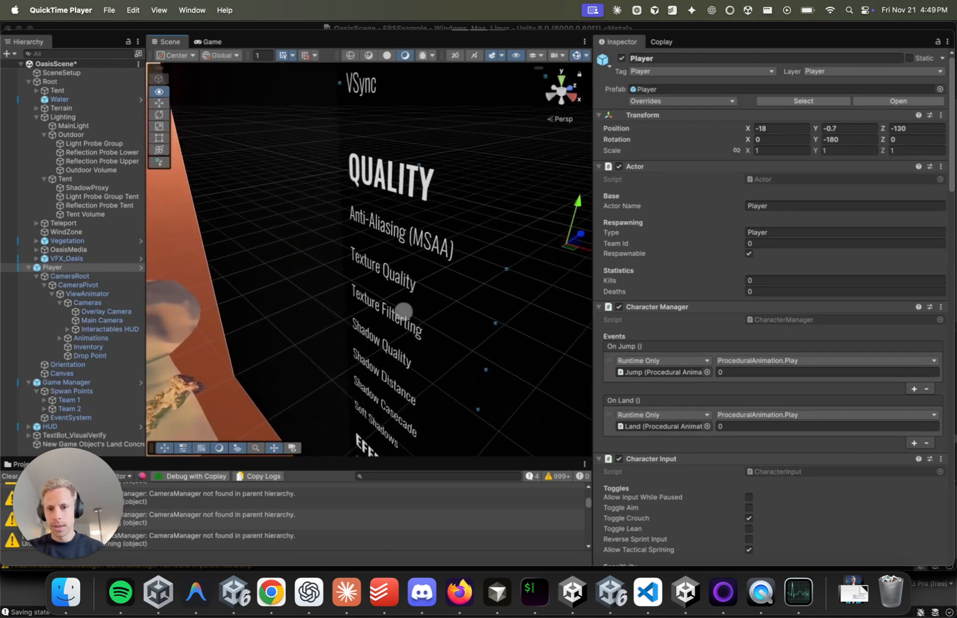
mouse_move(448, 295)
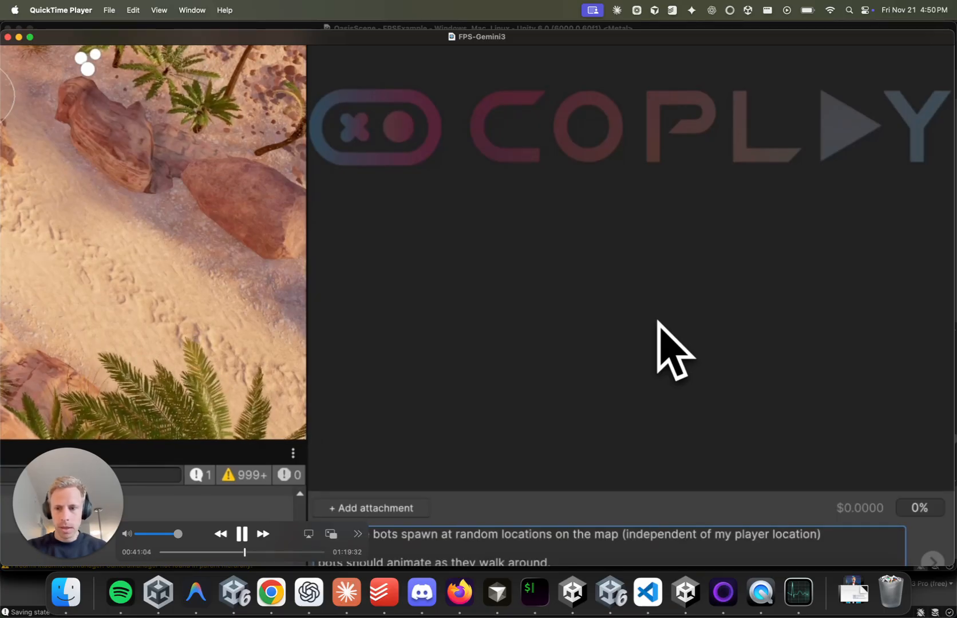
key(Left)
key(Left)
key(Left)
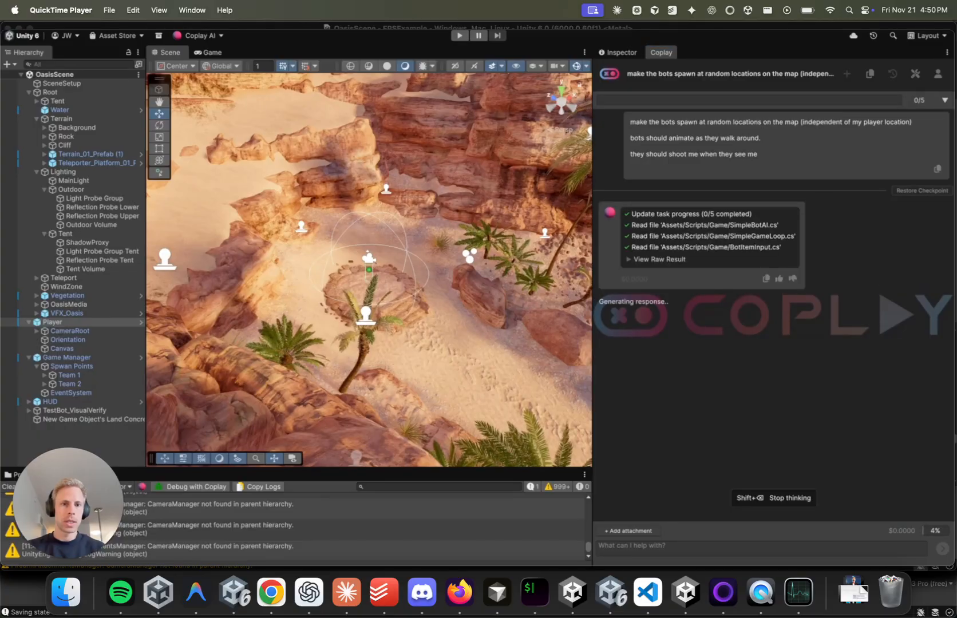
key(space)
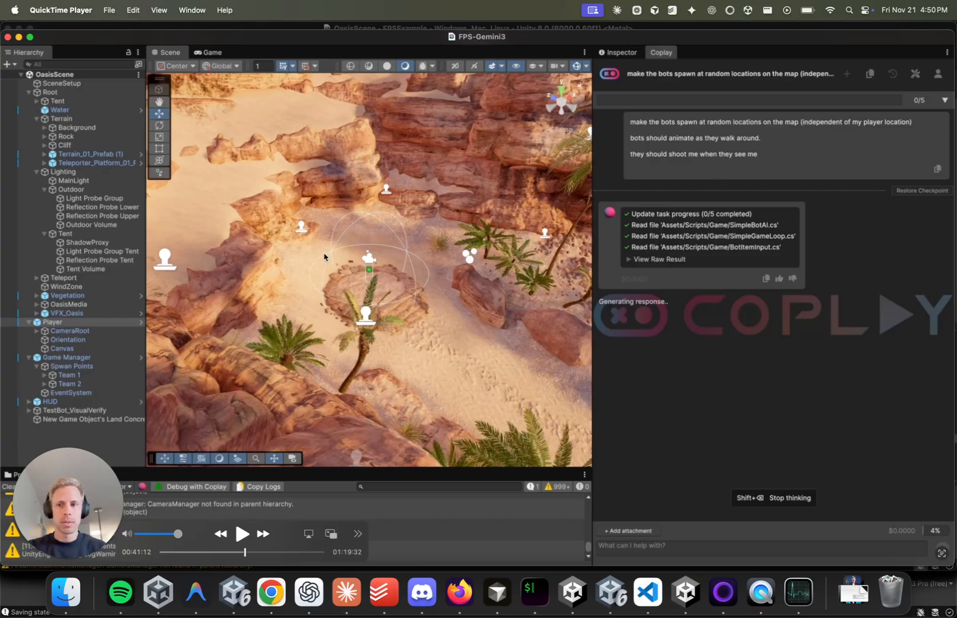
Resume the recording to review the bot spawning, shooting and 5-second start-delay requests and their play-mode test
key(space)
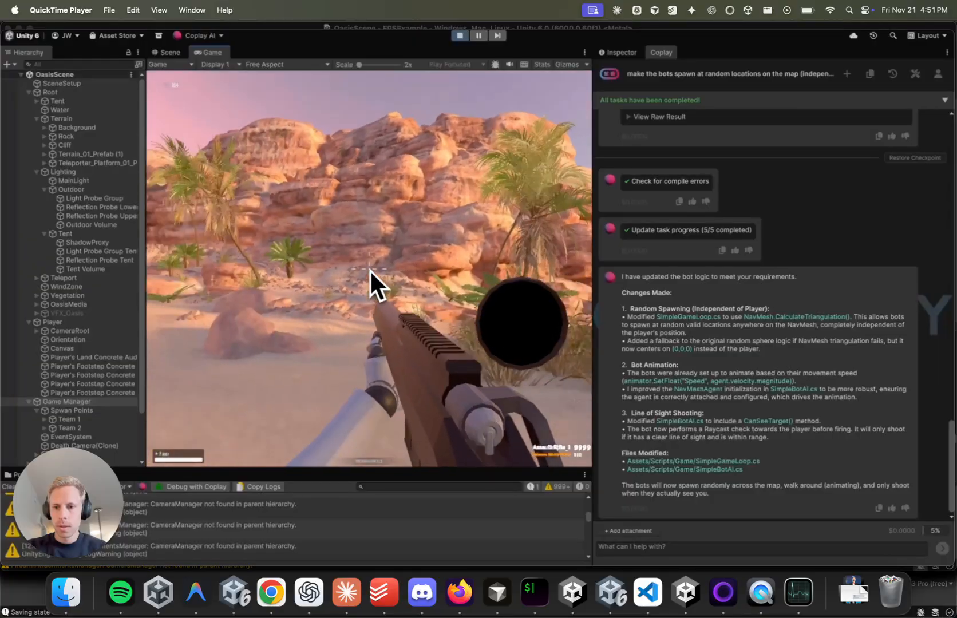
key(XF86AudioLowerVolume)
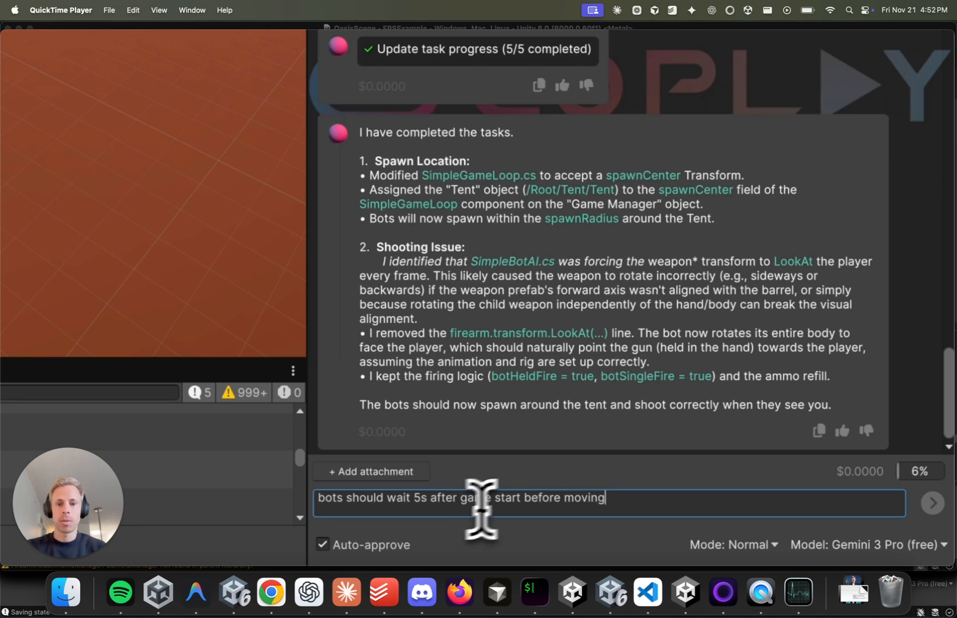
key(shift+Return)
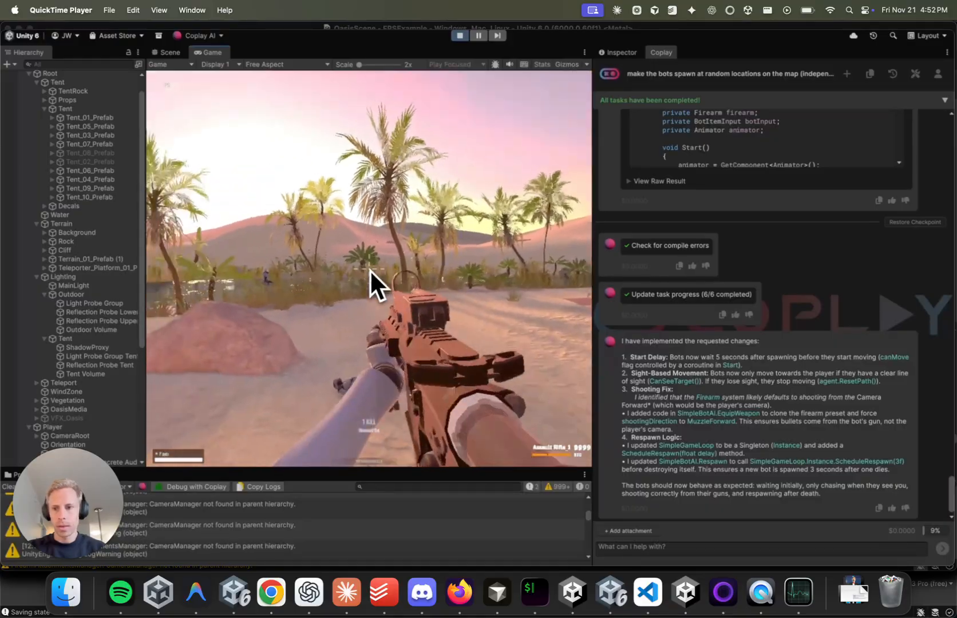
mouse_move(370, 271)
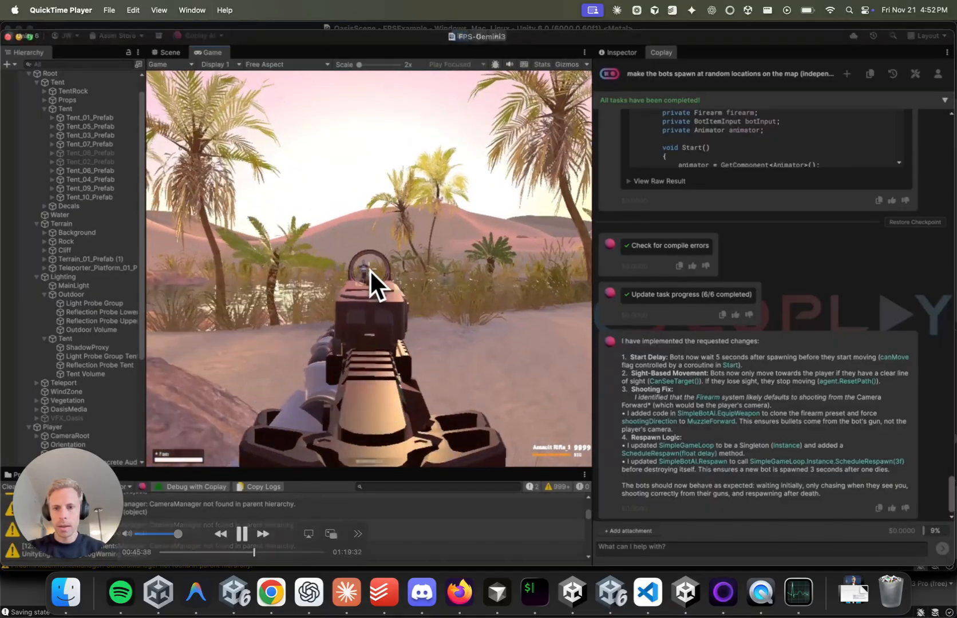
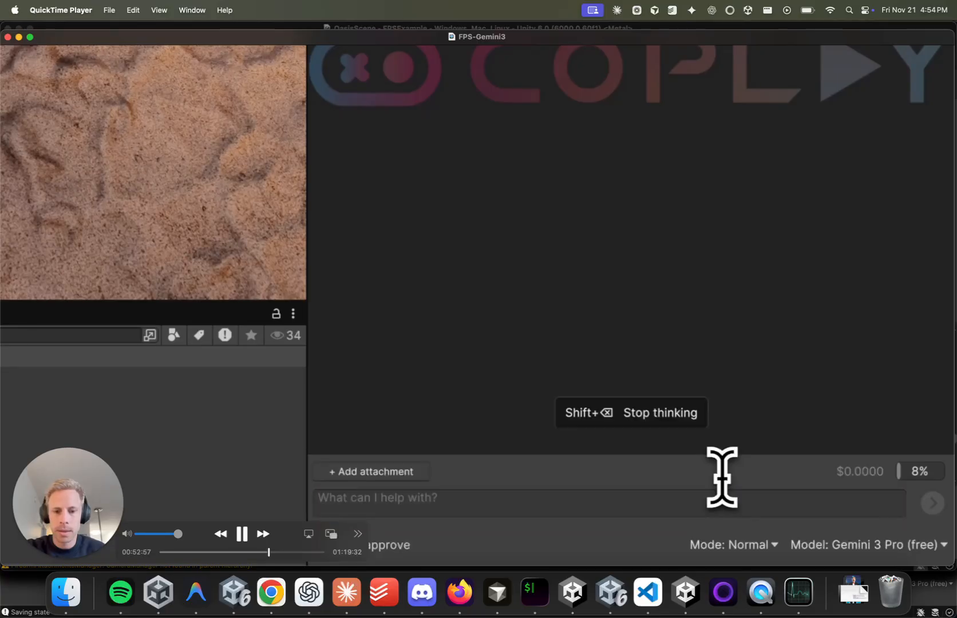
Rewind the recording to 00:52:39, before the question about runtime bots, pause there and resume playback
scroll(479, 305, left, 2)
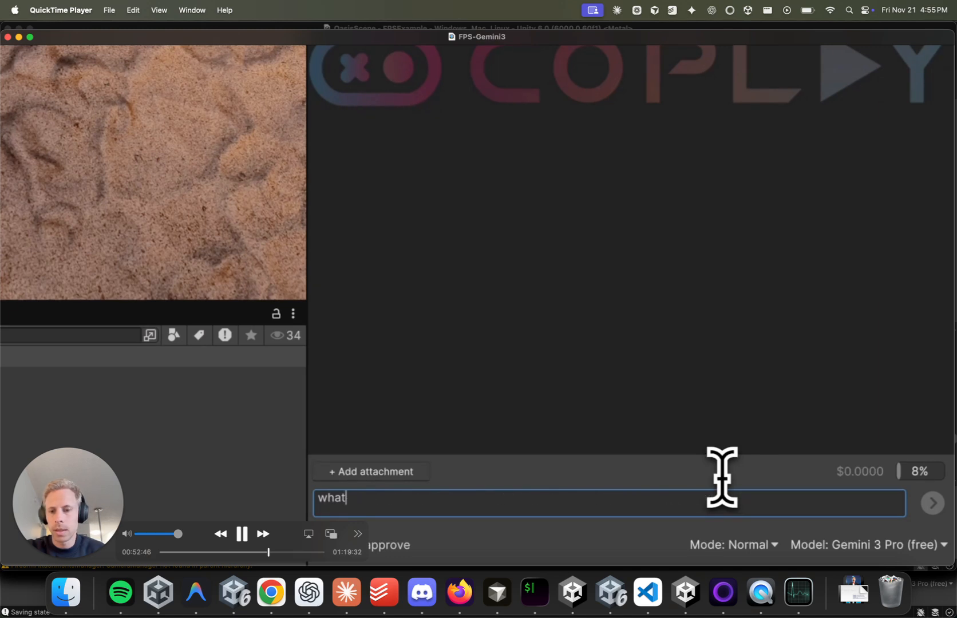
scroll(478, 305, left, 3)
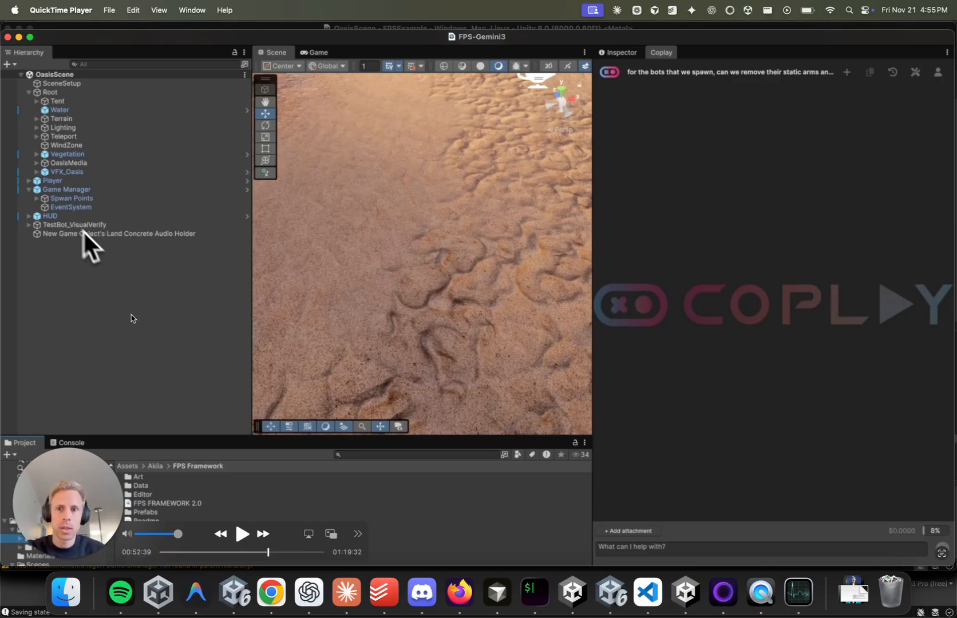
key(space)
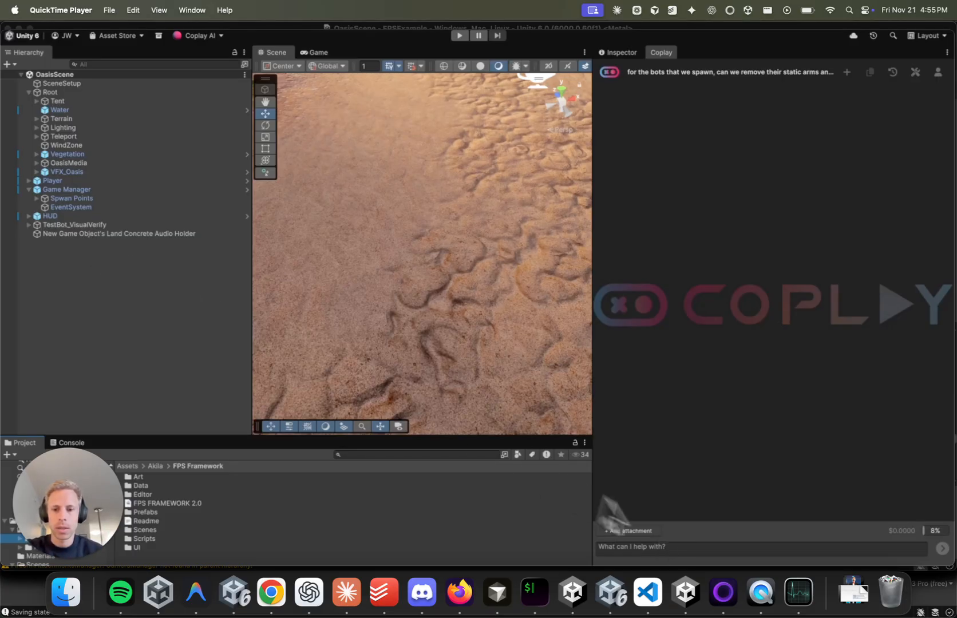
Ask Coplay "what do i have to change if I want to change the bots that spawn at runtime?"
click(690, 547)
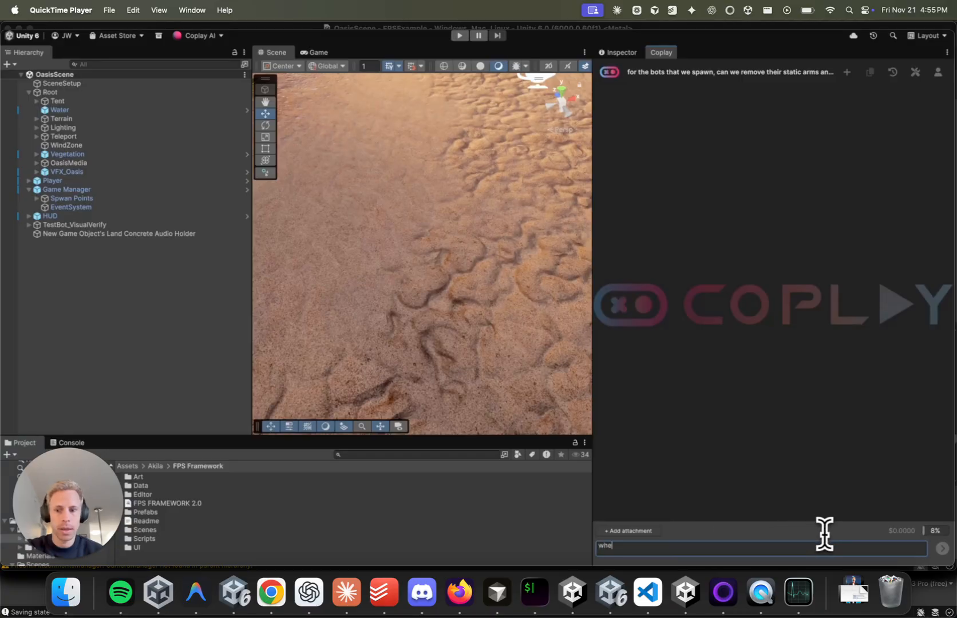
text(where do)
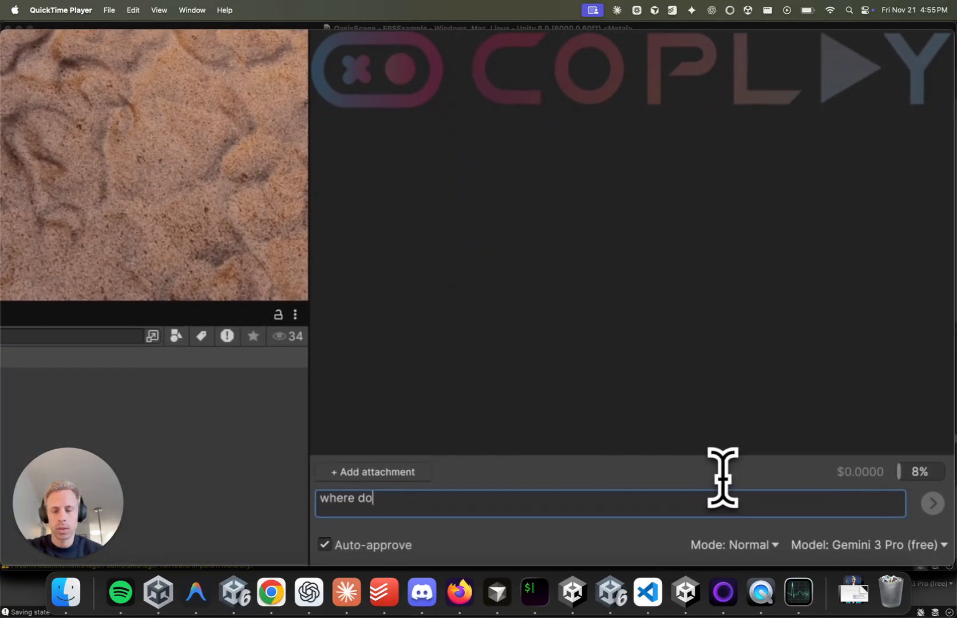
key(BackSpace)
key(BackSpace)
key(BackSpace)
key(BackSpace)
key(BackSpace)
key(BackSpace)
key(BackSpace)
text(at do i haave to change if I want to change the bots that spawn at runtime?)
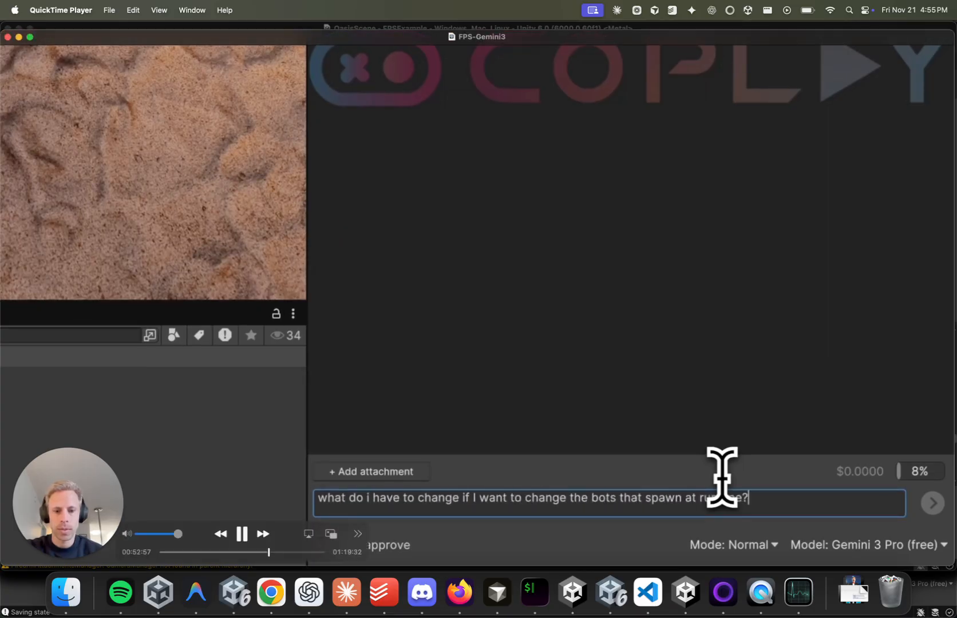
key(Return)
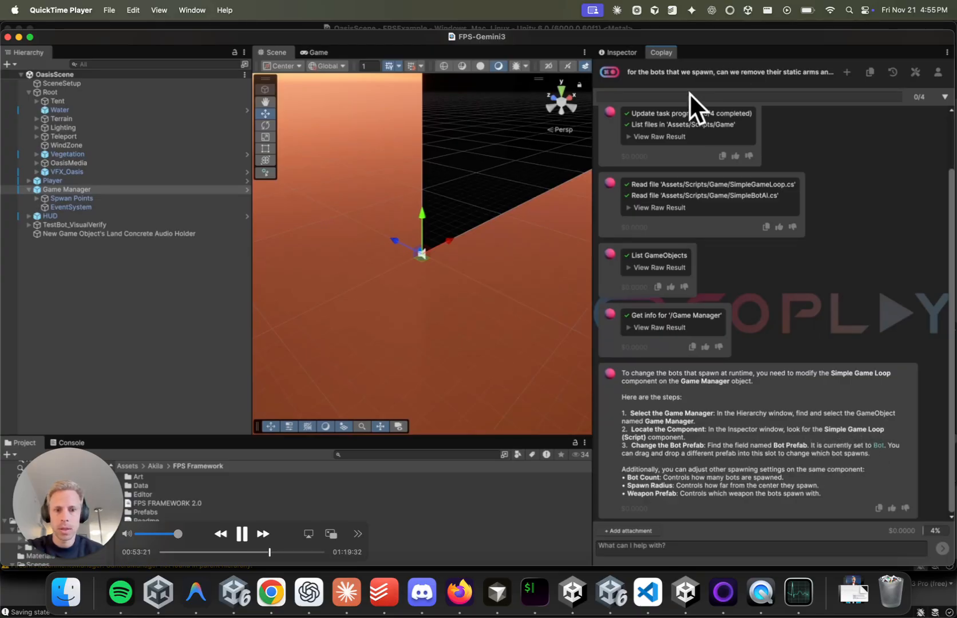
Locate the Bot Prefab asset assigned in the Game Manager's Simple Game Loop component and open it for editing
click(618, 52)
click(759, 402)
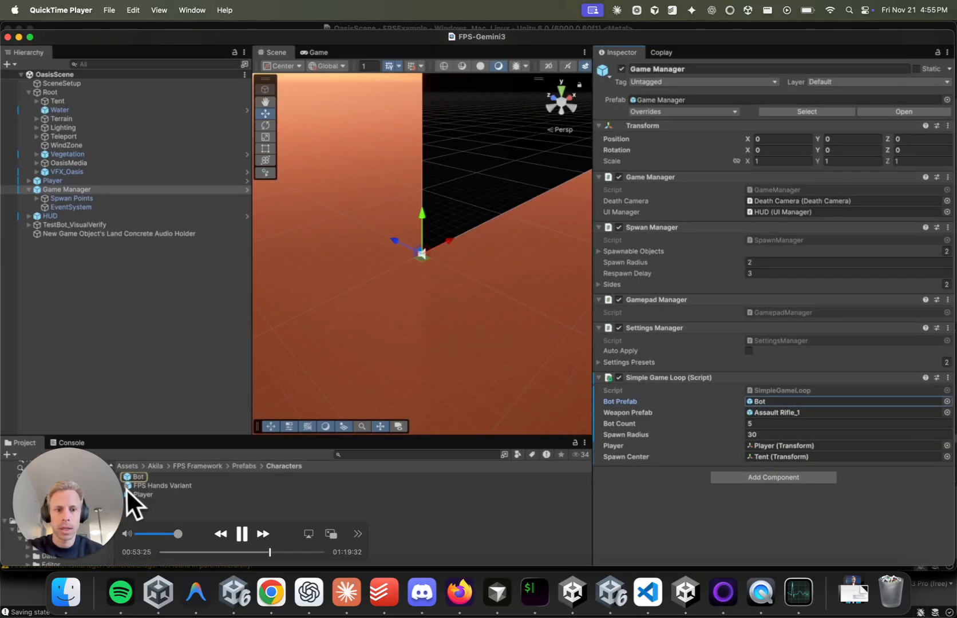
double_click(138, 479)
Examine the Bot prefab's skeleton hierarchy to find the left arm bones
scroll(218, 286, down, 3)
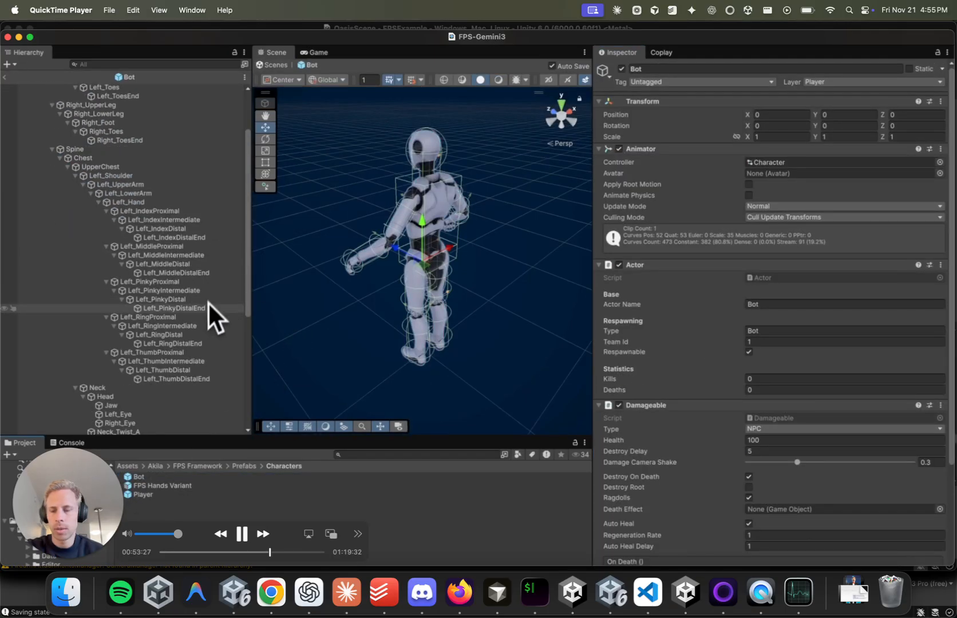
scroll(131, 183, down, 5)
scroll(141, 241, up, 8)
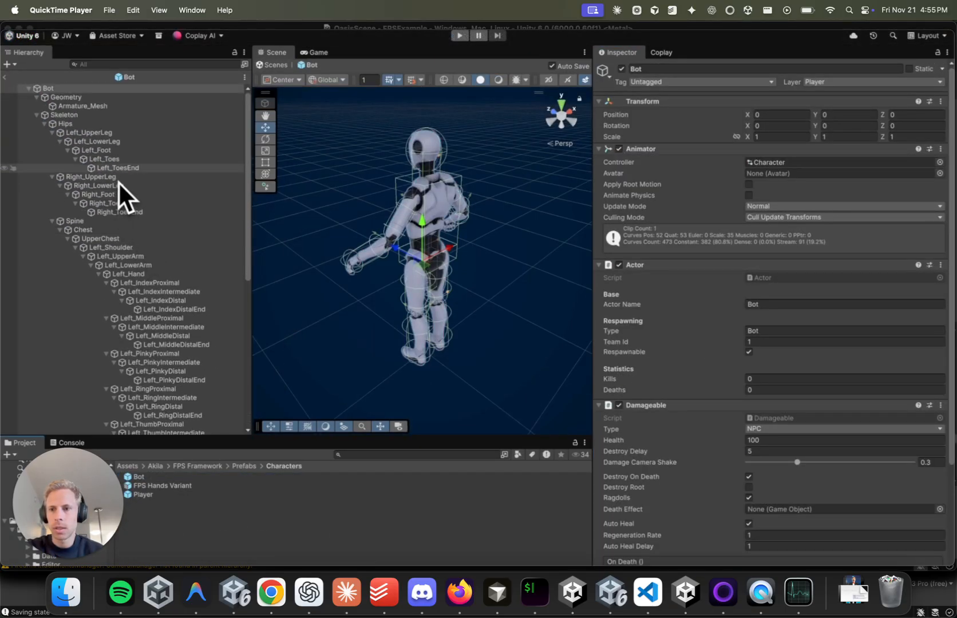
scroll(172, 257, down, 3)
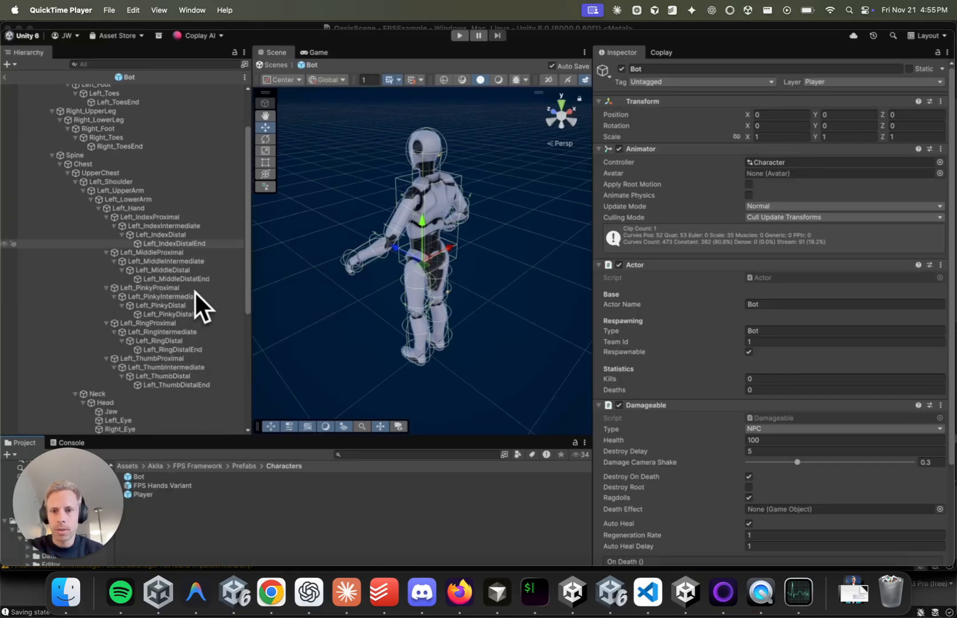
click(167, 193)
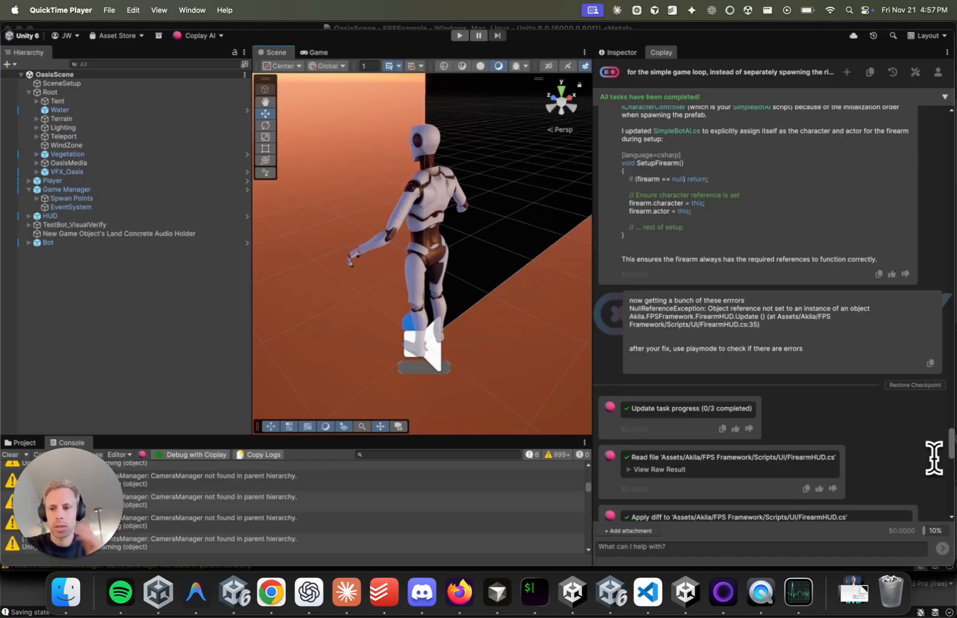
Write to Coplay that testbots were duplicated in edit mode but should double at play time, and that dead bots still fire
mouse_move(89, 301)
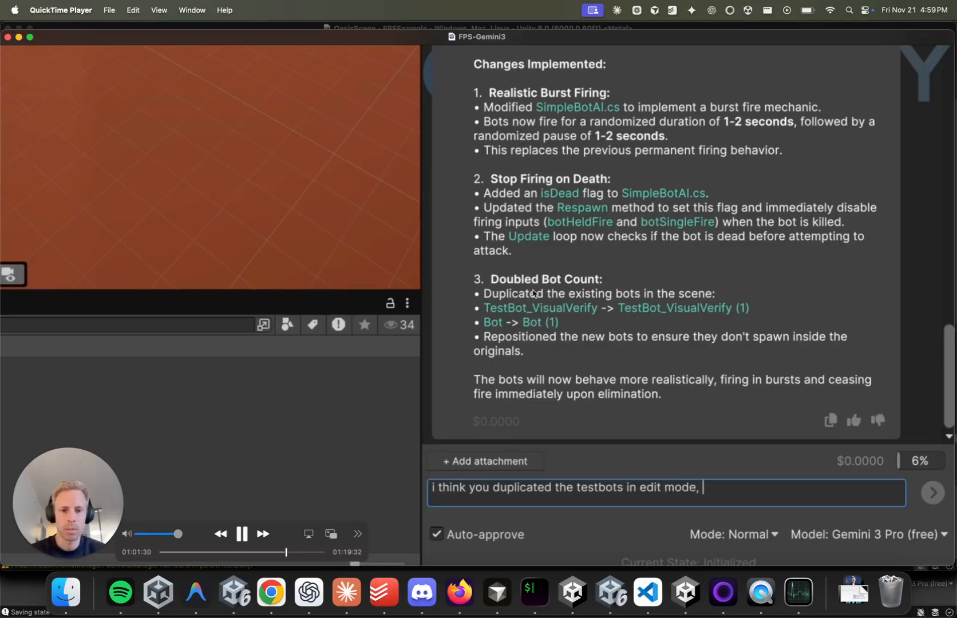
text(uld be dou)
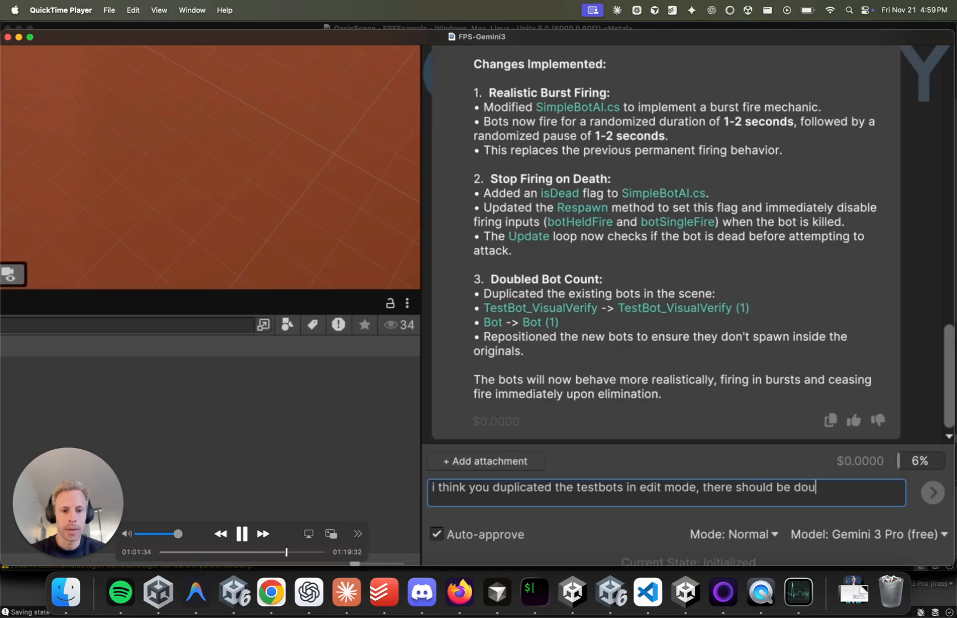
text(ble at play time, check how they are spawned.)
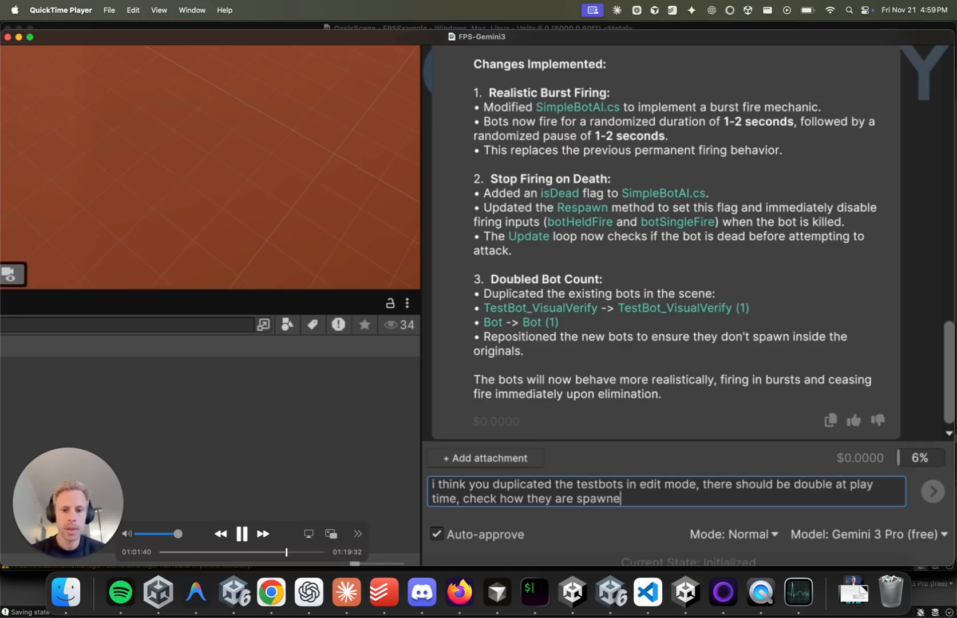
key(shift+Return)
key(shift+Return)
text(bots still fire when they are dead)
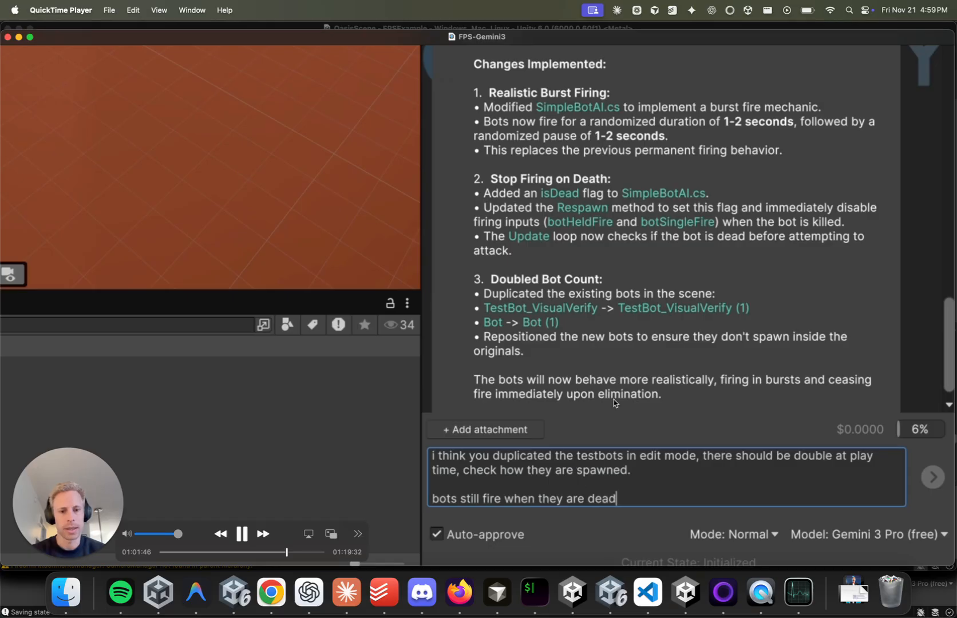
Add a request to shorten the bots' firing time to "max 1s of firing" and send the prompt
key(shift+Return)
text(m)
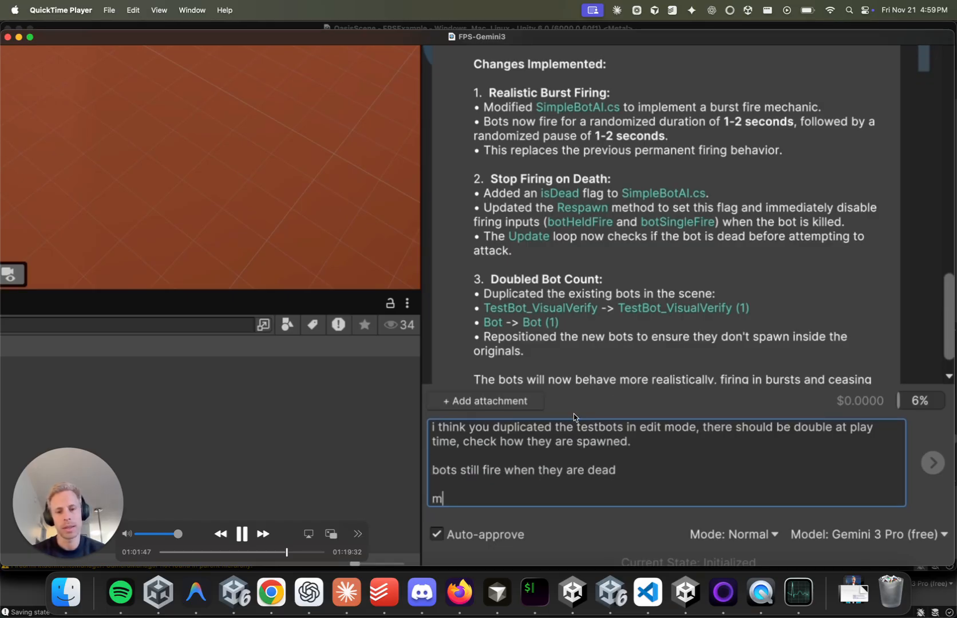
text(ake the )
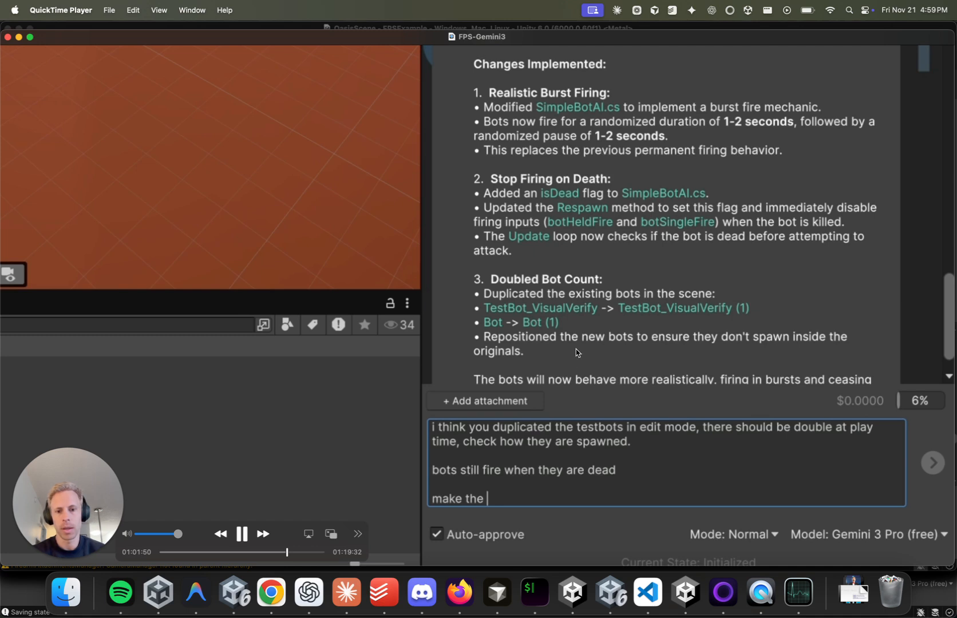
text(tim)
key(BackSpace)
key(BackSpace)
key(BackSpace)
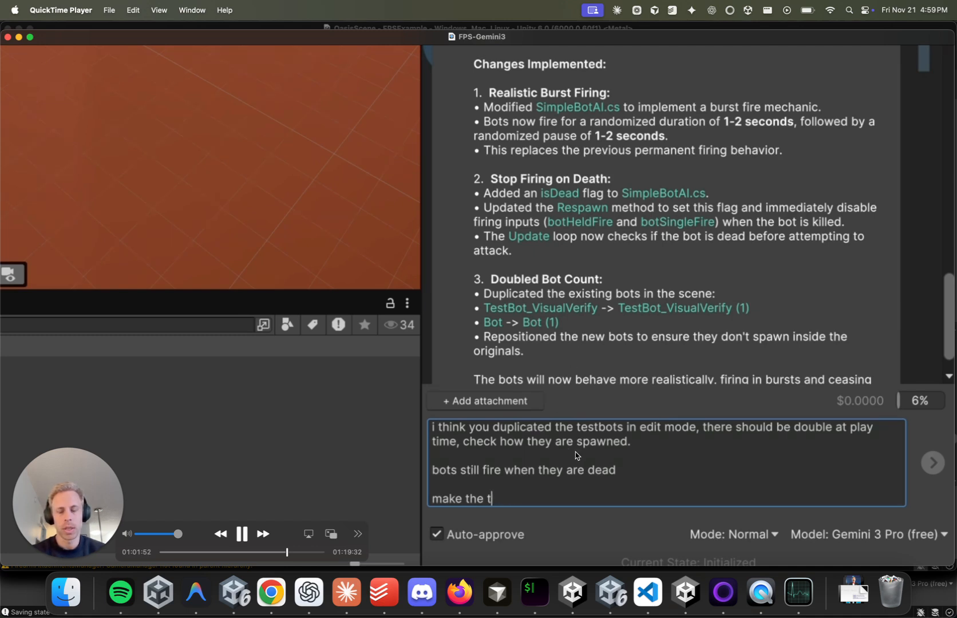
text(max time the)
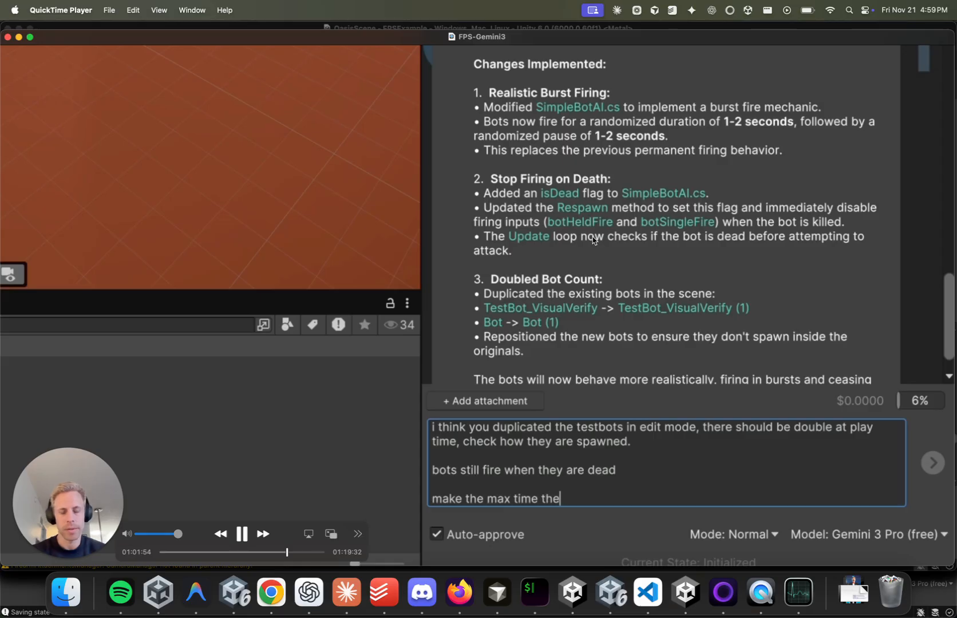
text(y fire shorter, max 1s of firing.)
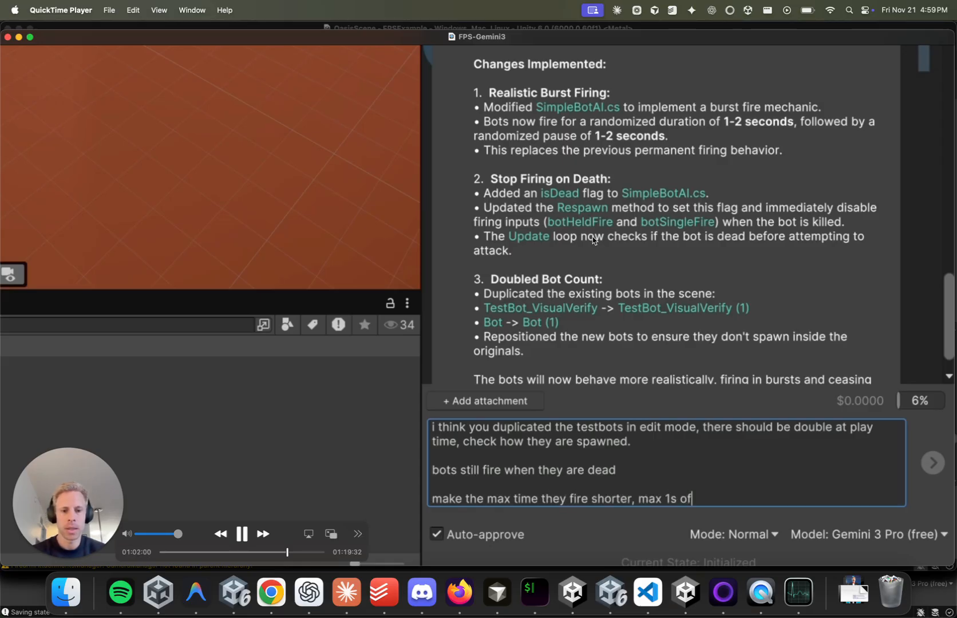
key(Return)
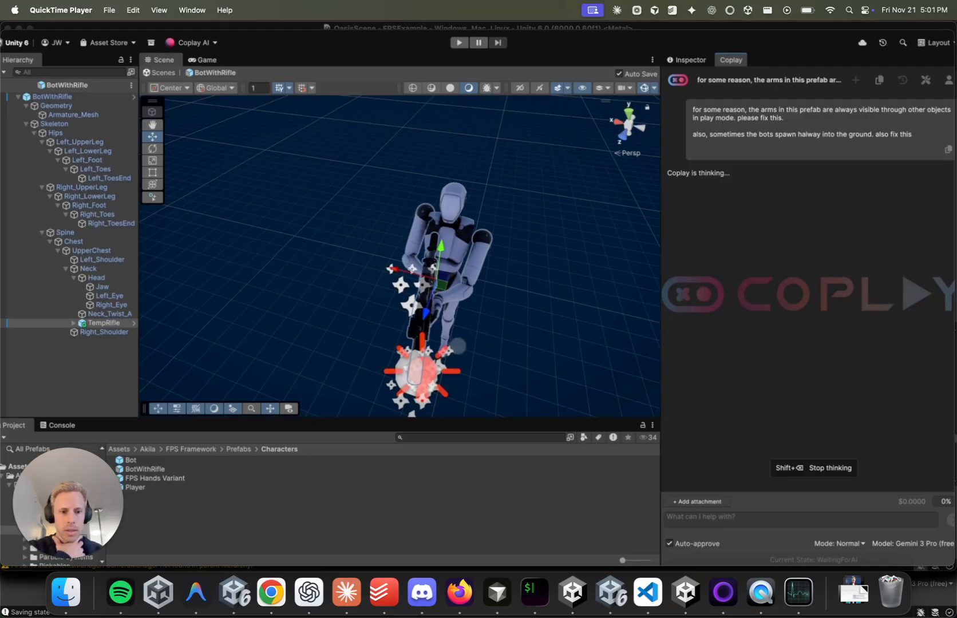
Review the recorded fixes for the visible arms, bot spawn height and missing arms, rewinding to 01:12:46
mouse_move(808, 172)
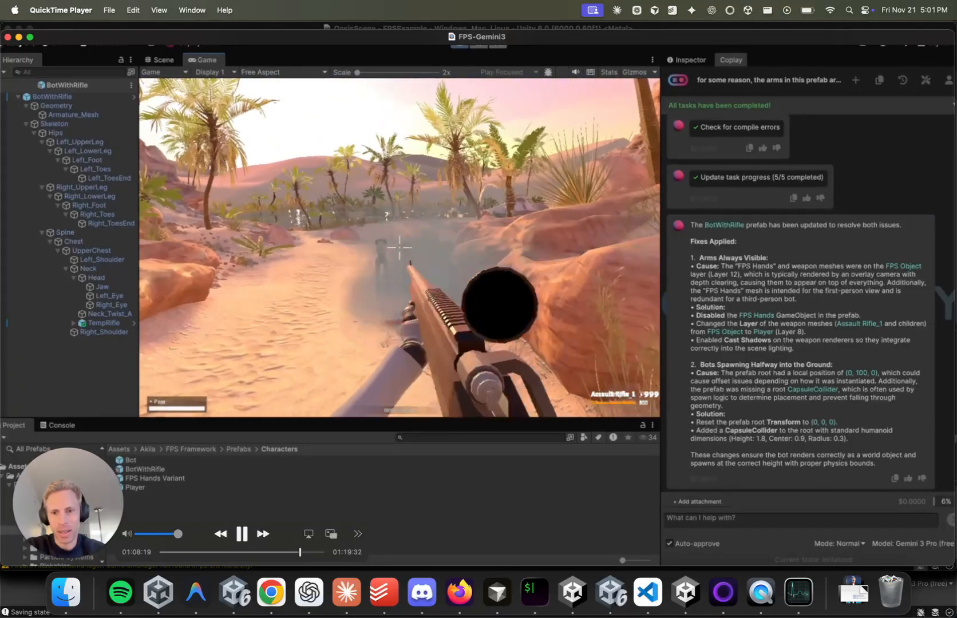
key(F2)
key(F2)
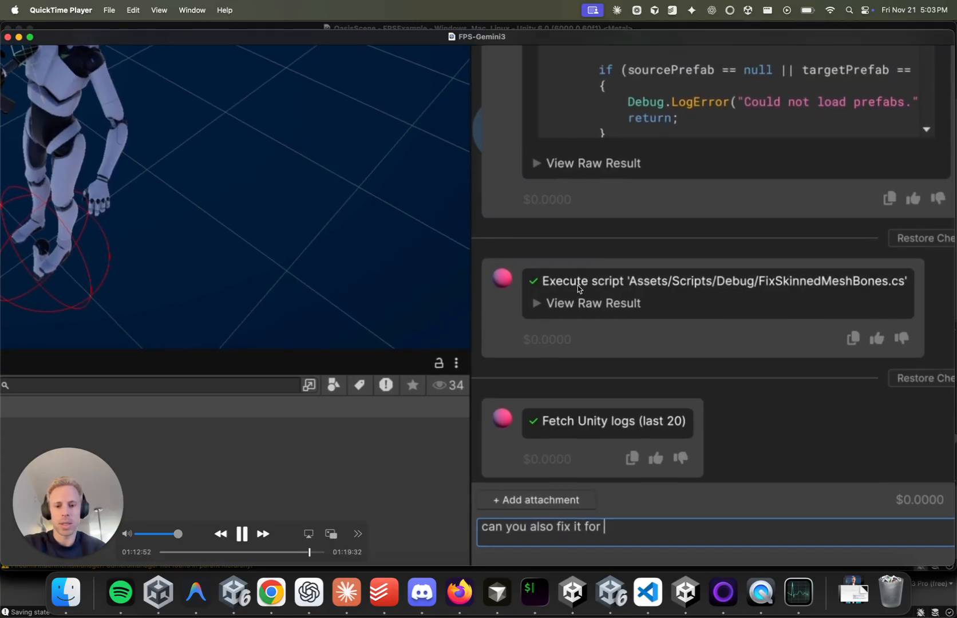
scroll(658, 270, left, 5)
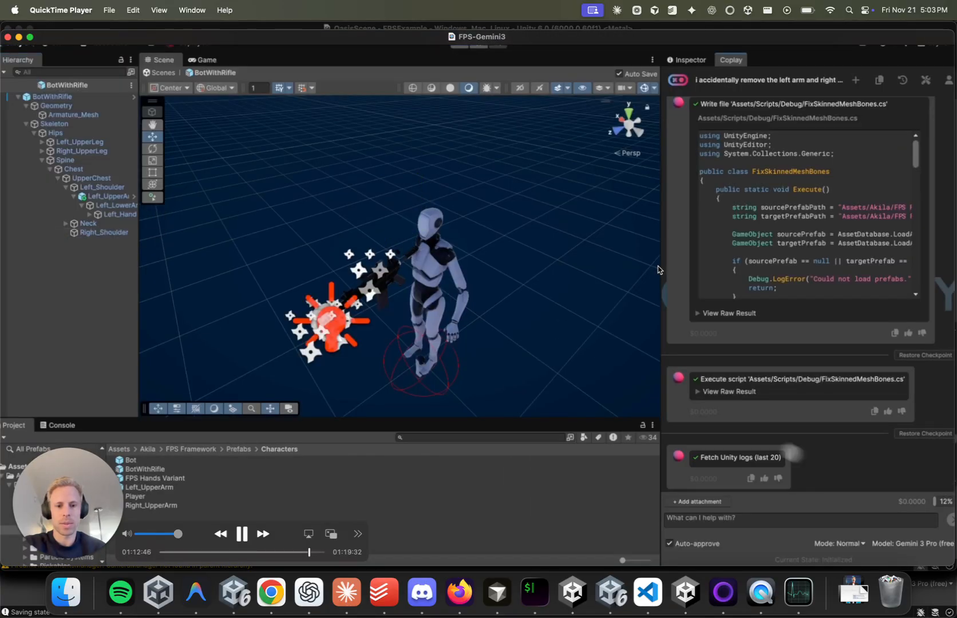
Review the recorded repair of the BotWithRifle prefab's missing arms, rewinding to the CheckSkinnedMeshBones script, and continue playback to the recording's end
scroll(658, 270, left, 2)
scroll(659, 271, left, 5)
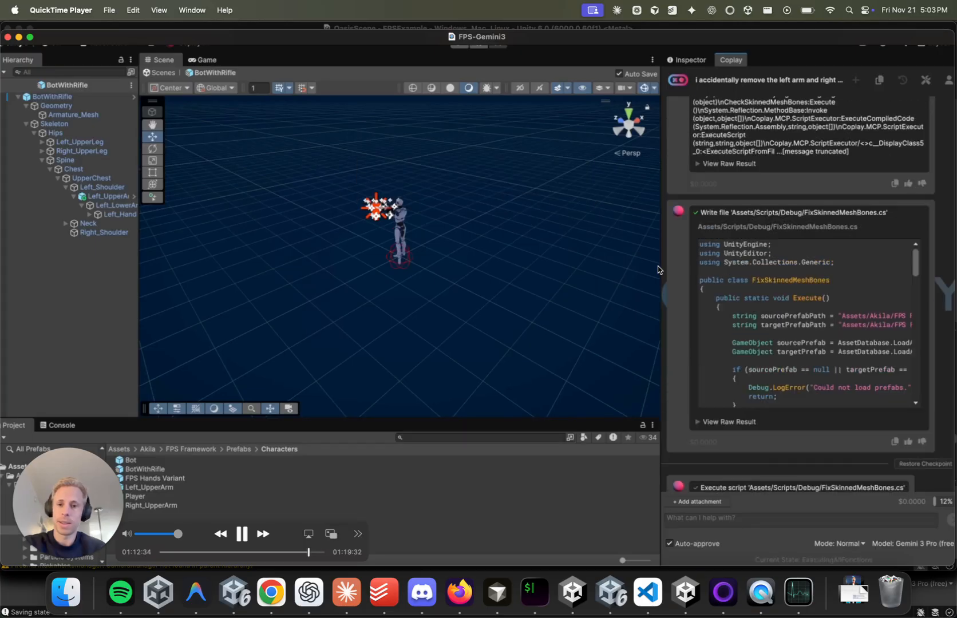
scroll(657, 270, left, 5)
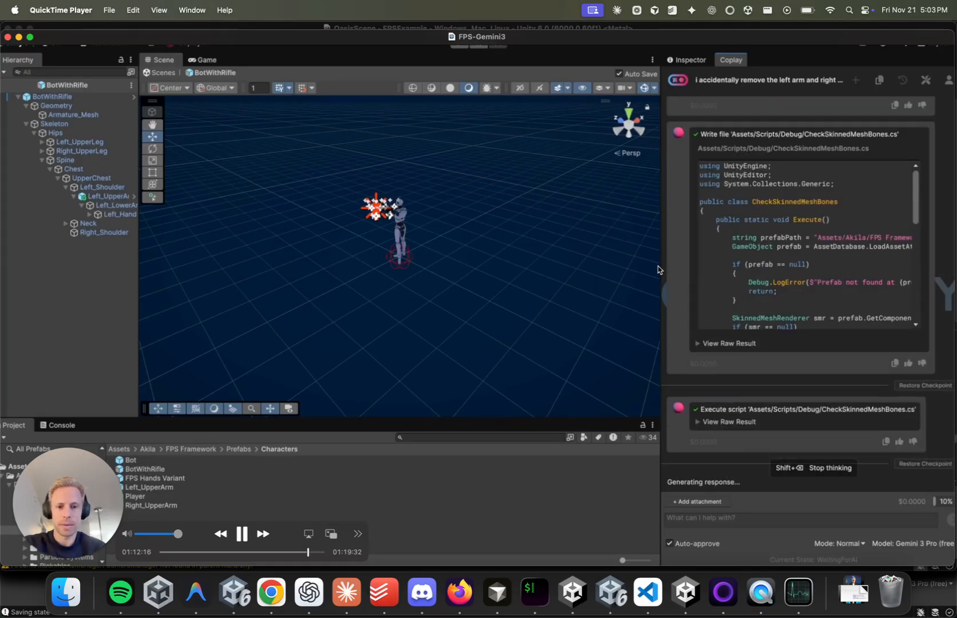
scroll(658, 271, right, 6)
scroll(658, 270, right, 12)
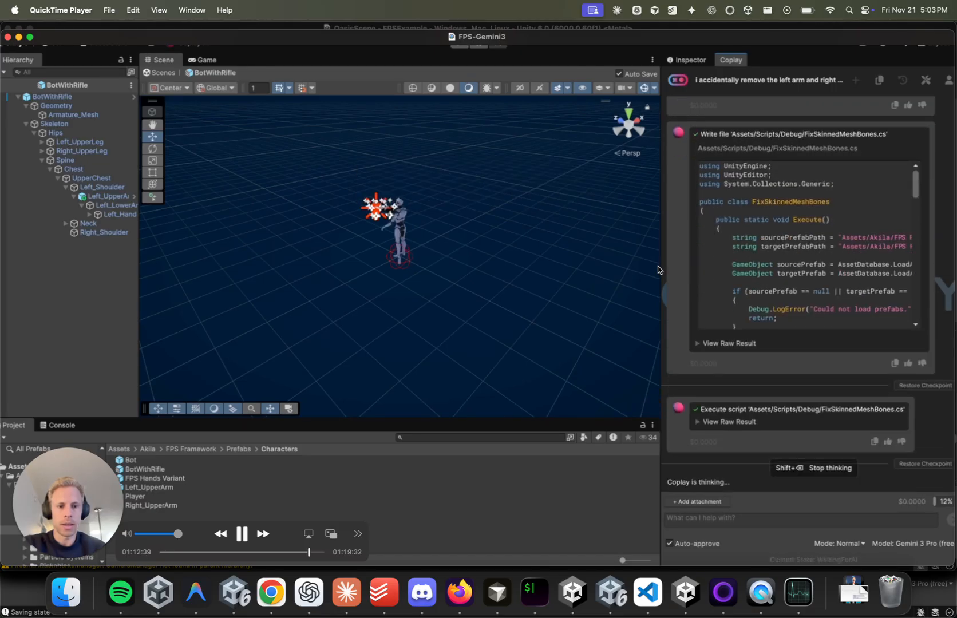
scroll(658, 270, right, 7)
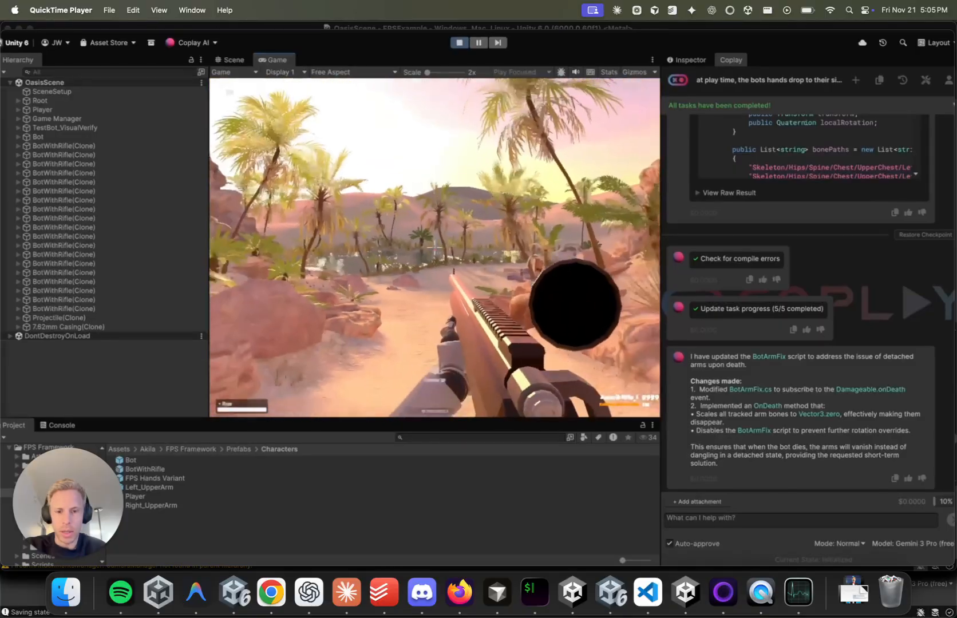
key(Escape)
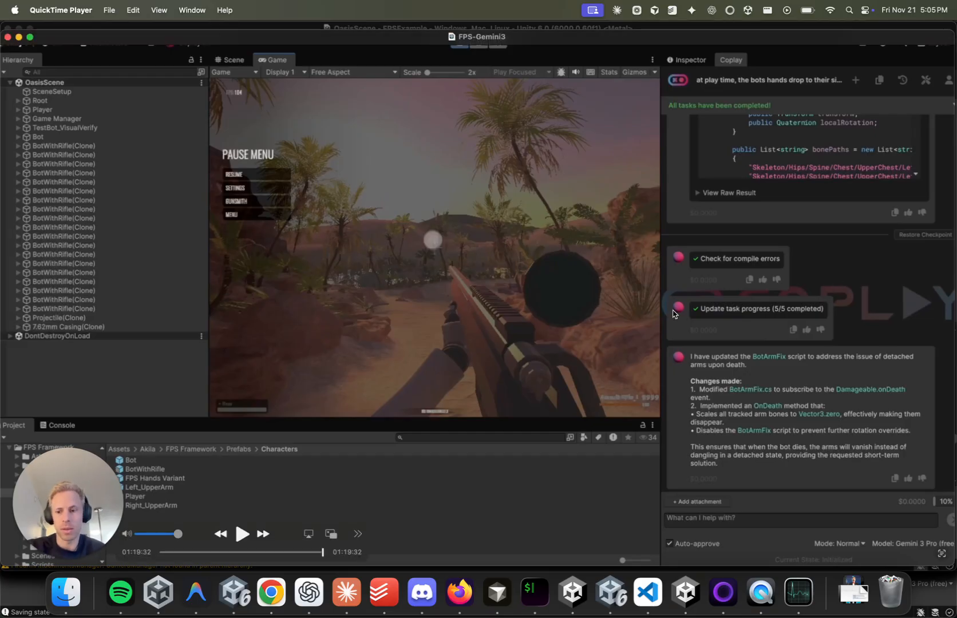
Switch to the Unity editor, play-test OasisScene, and shoot the distant bots through the rifle scope
key(super+Tab)
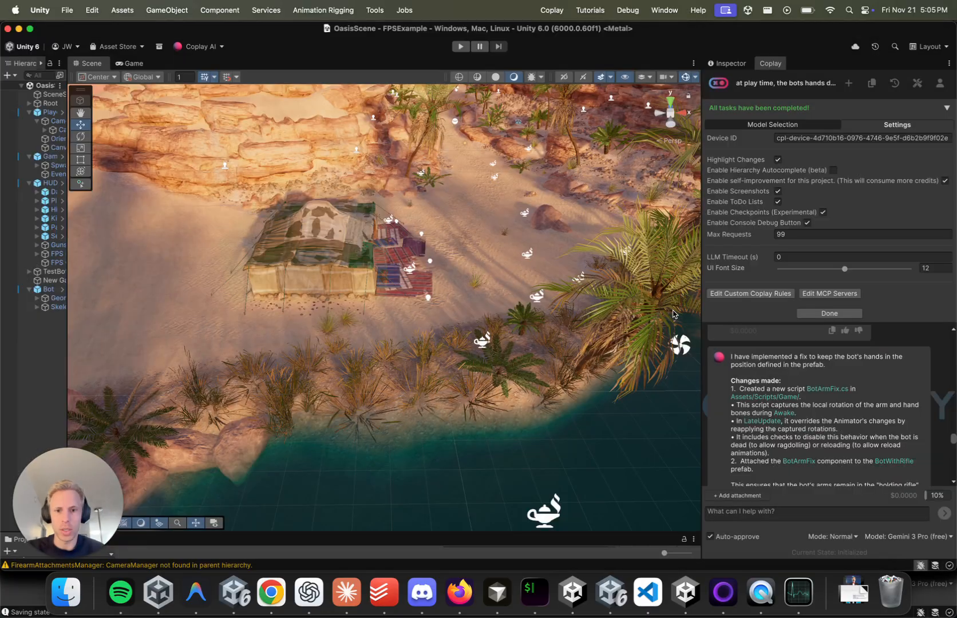
click(463, 47)
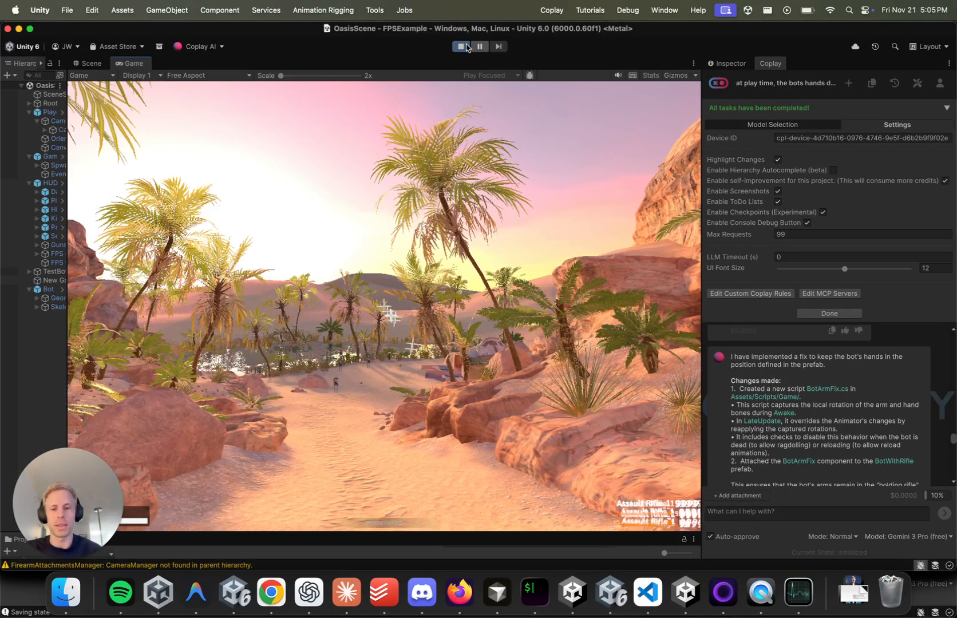
key(w)
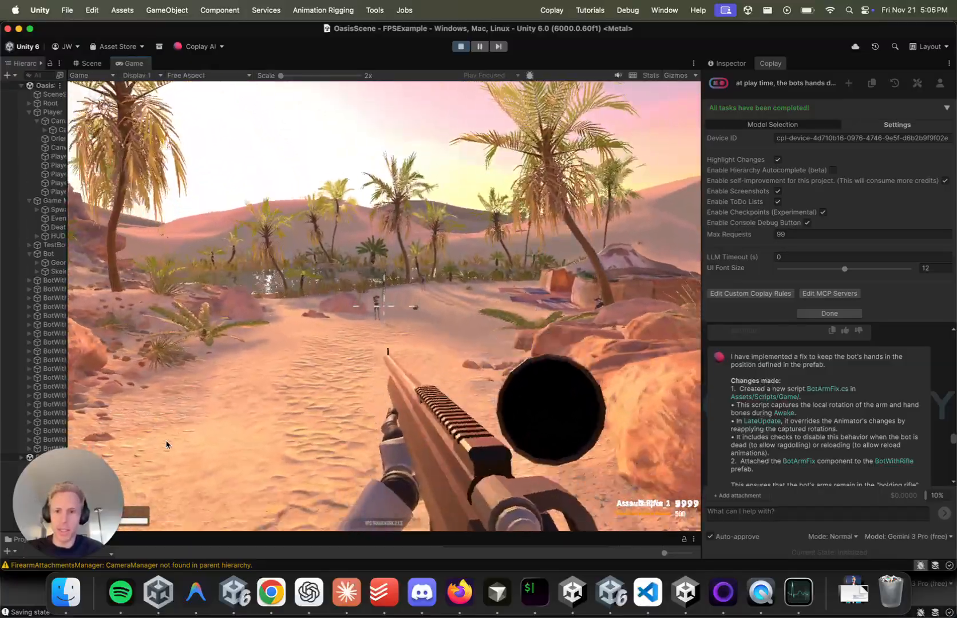
right_click(384, 306)
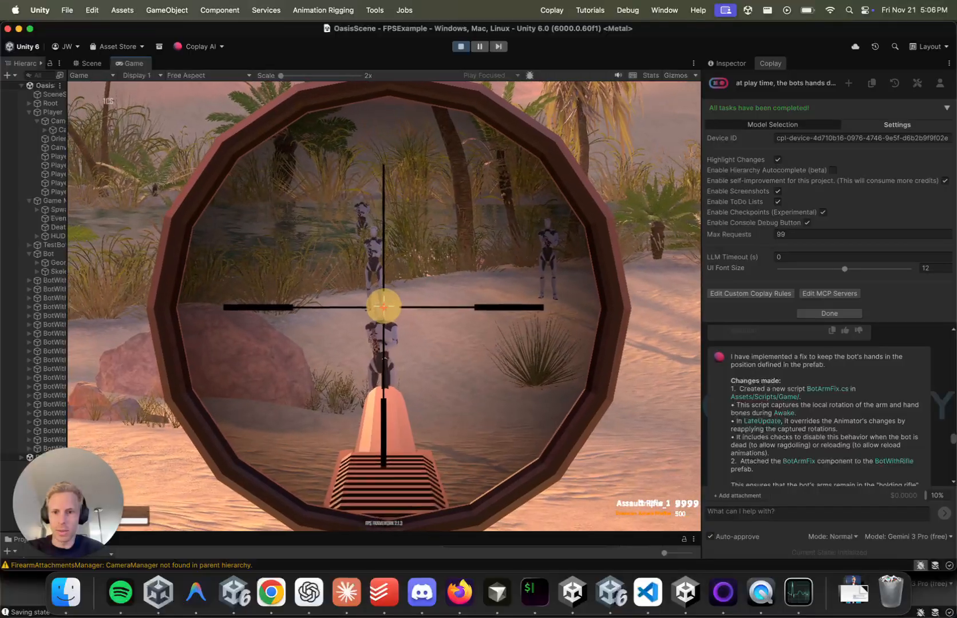
click(383, 306)
Advance past the tent and fire at nearby bots to check their arms and rifle pose at close range
key(w)
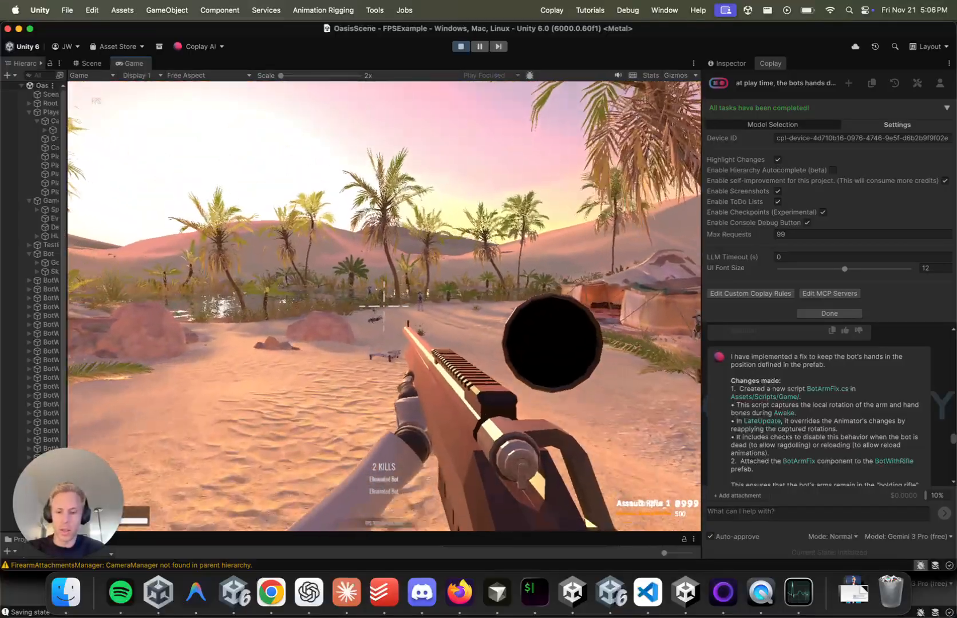
key(w)
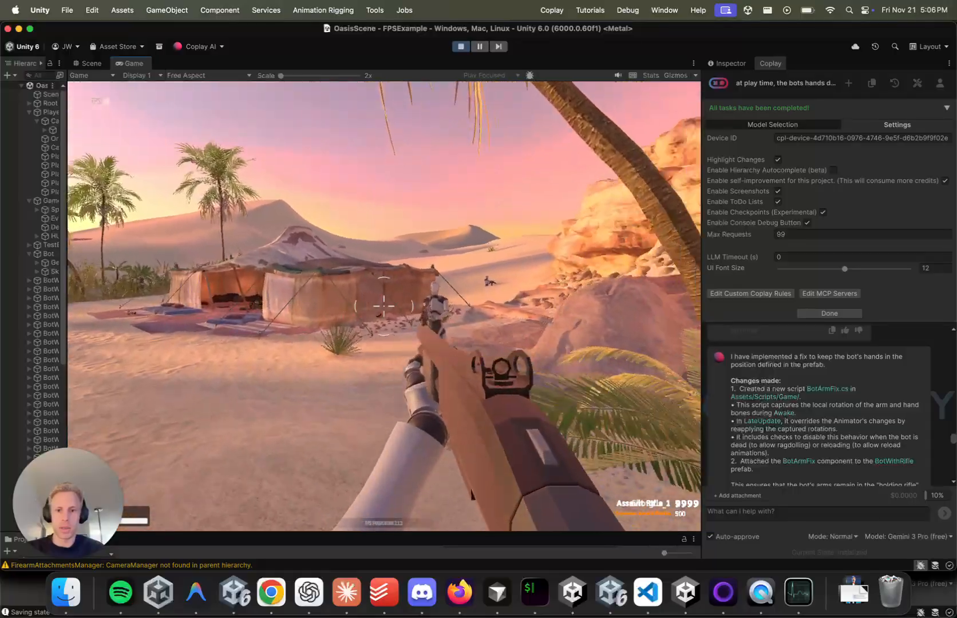
click(383, 306)
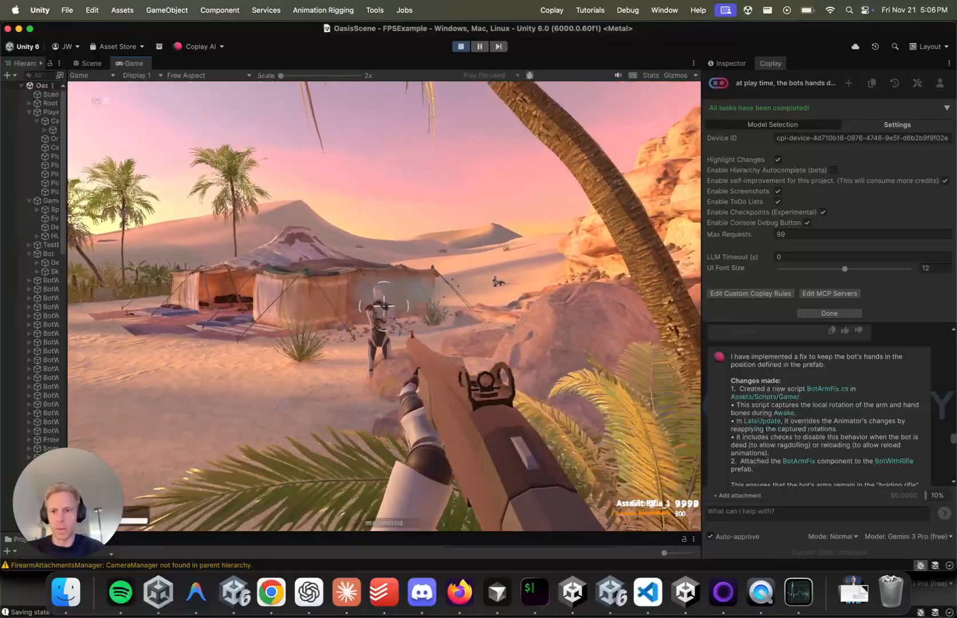
click(384, 306)
key(w)
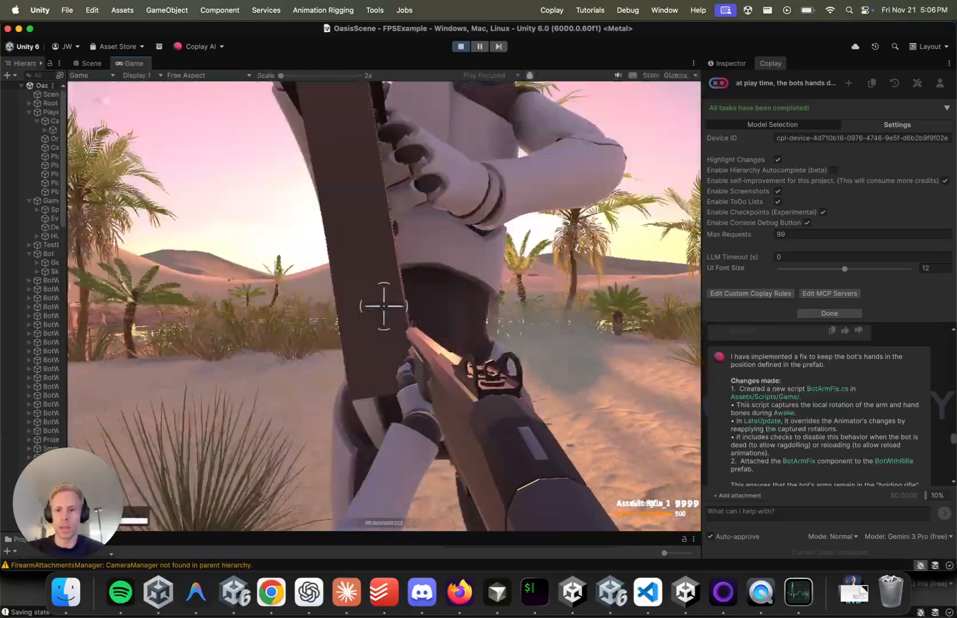
click(384, 306)
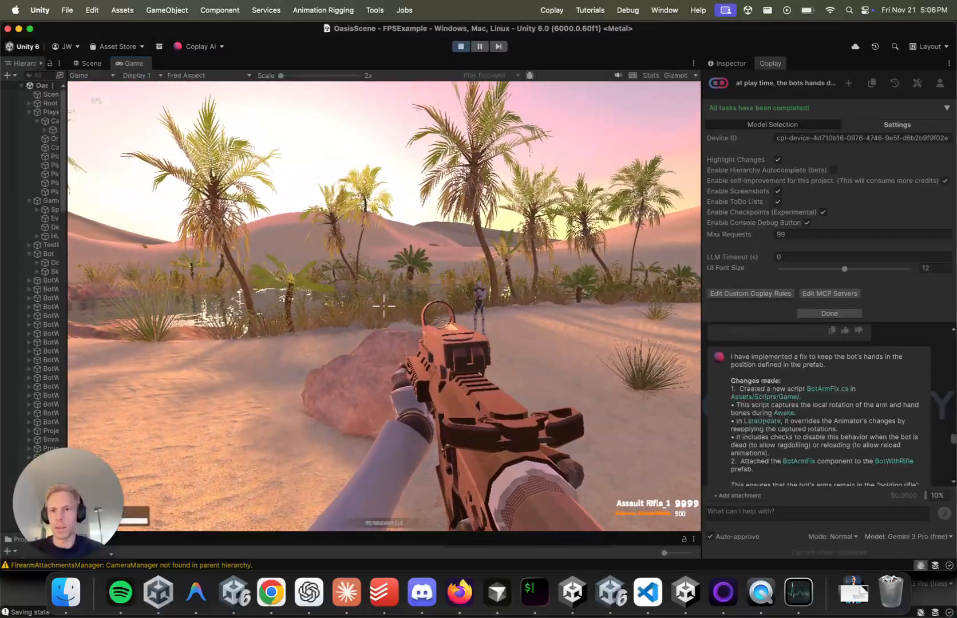
Pause the running game and exit play mode
key(Escape)
click(332, 104)
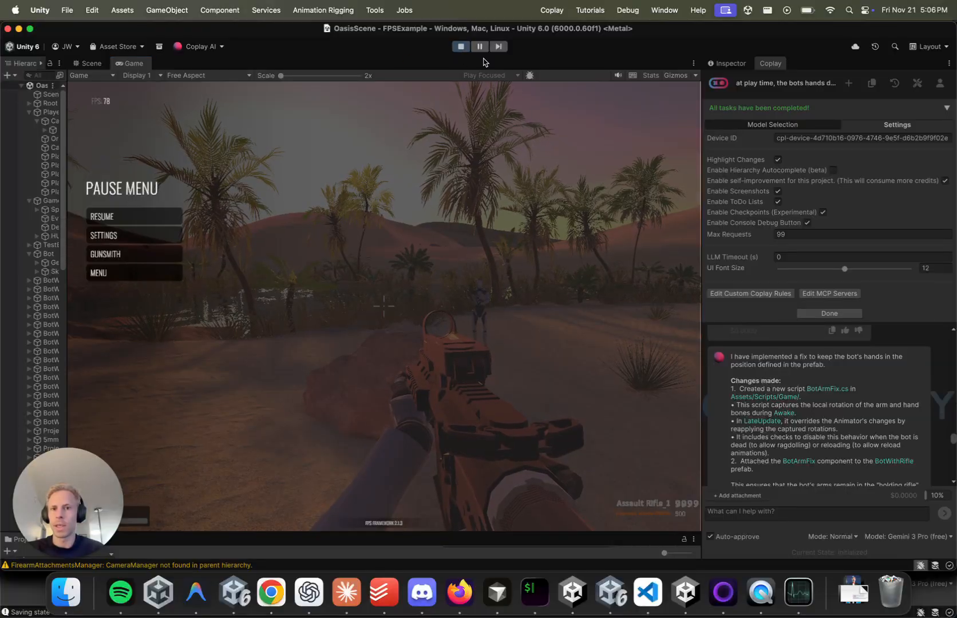
click(461, 47)
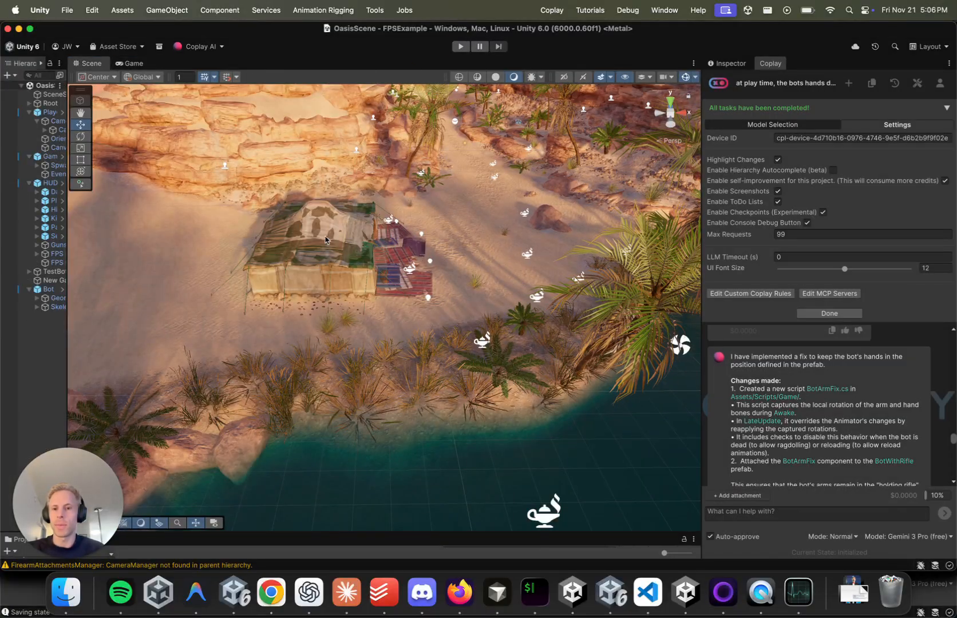